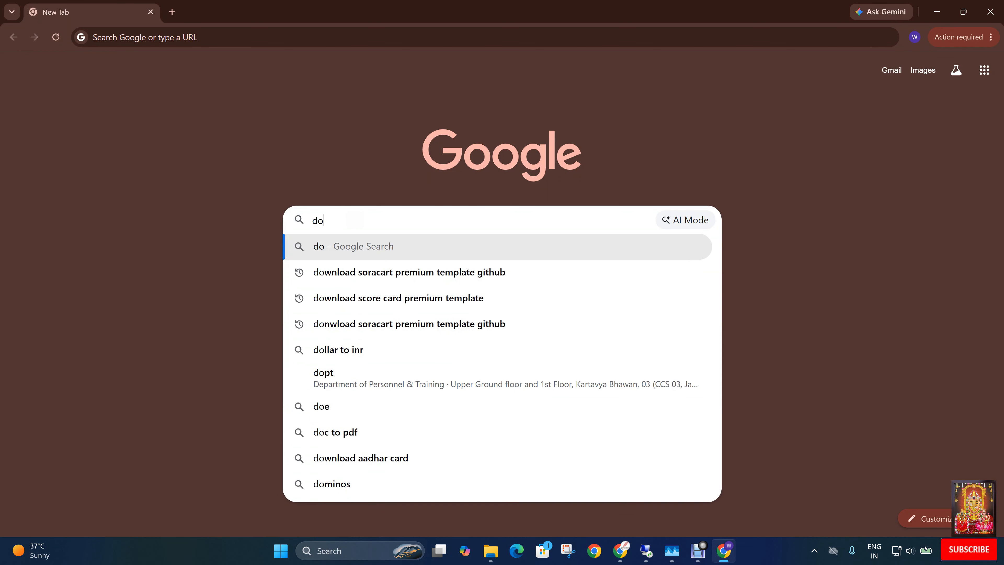
Search the web for "download android studio" and open the Android Developers result for Android Studio & App Tools.
text(andr)
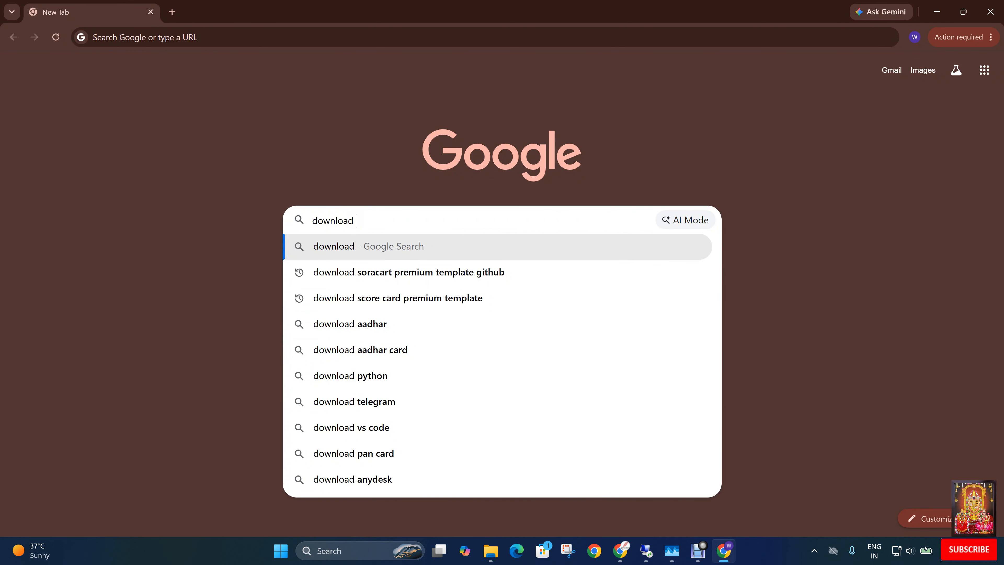
text(oi)
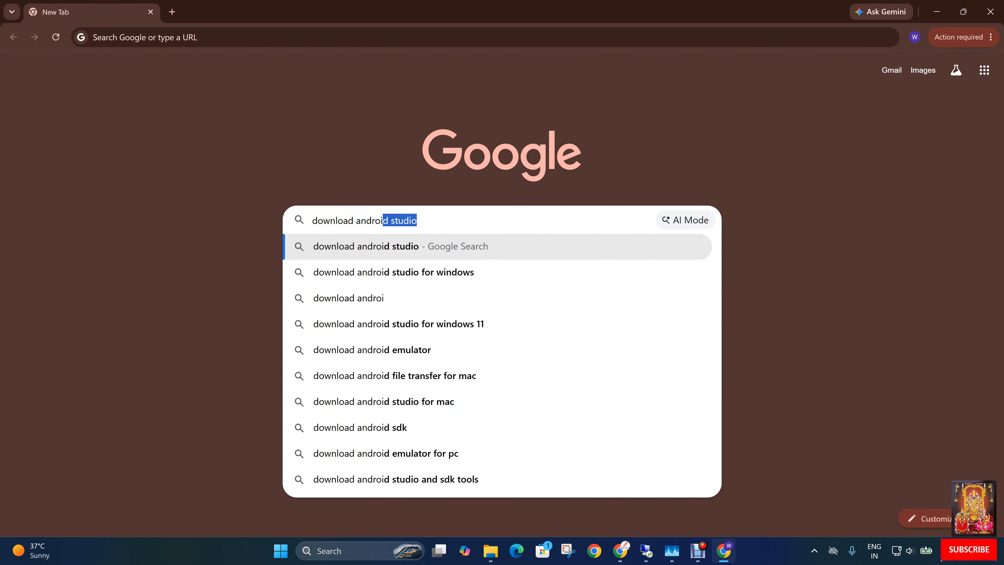
text(d studio)
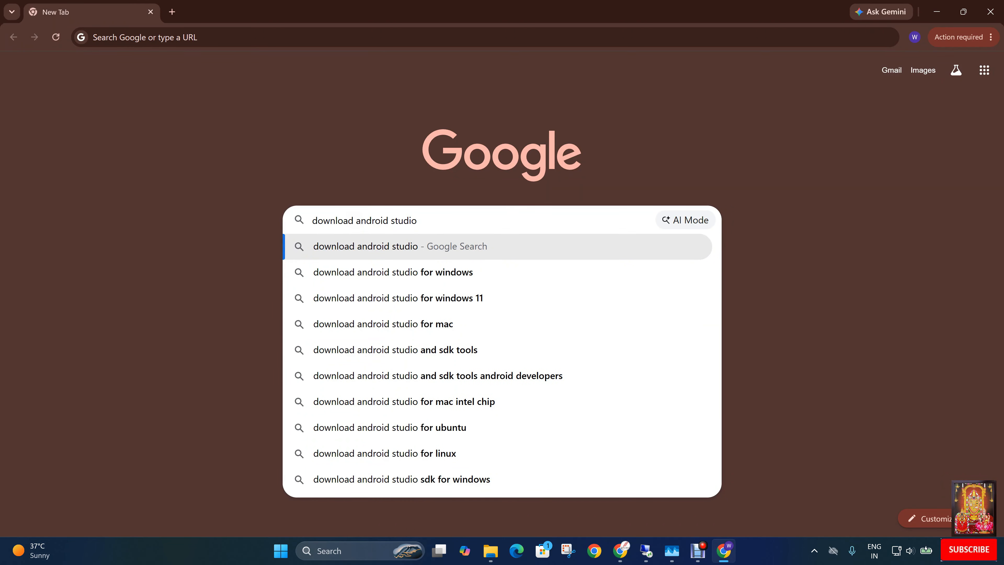
key(Return)
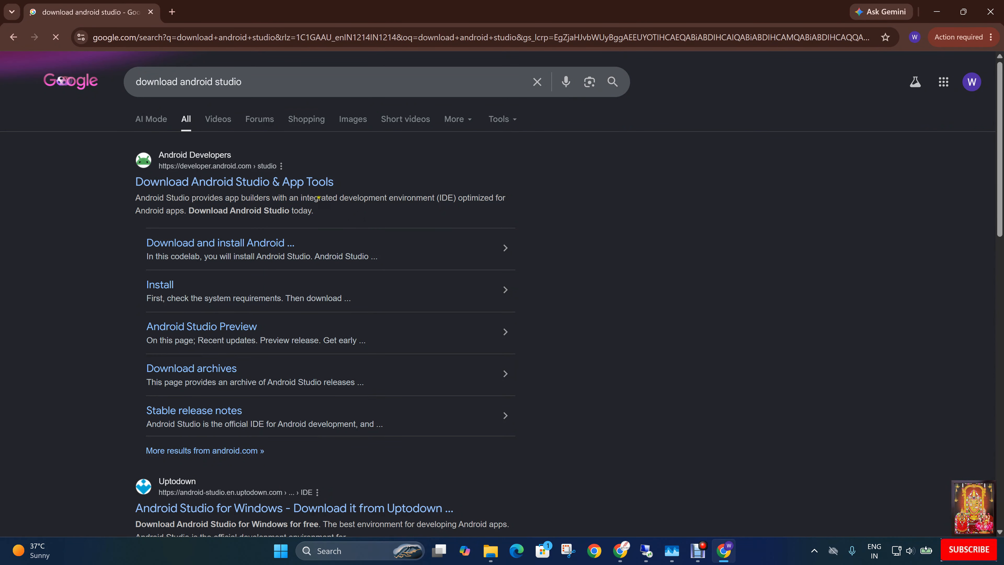
click(250, 190)
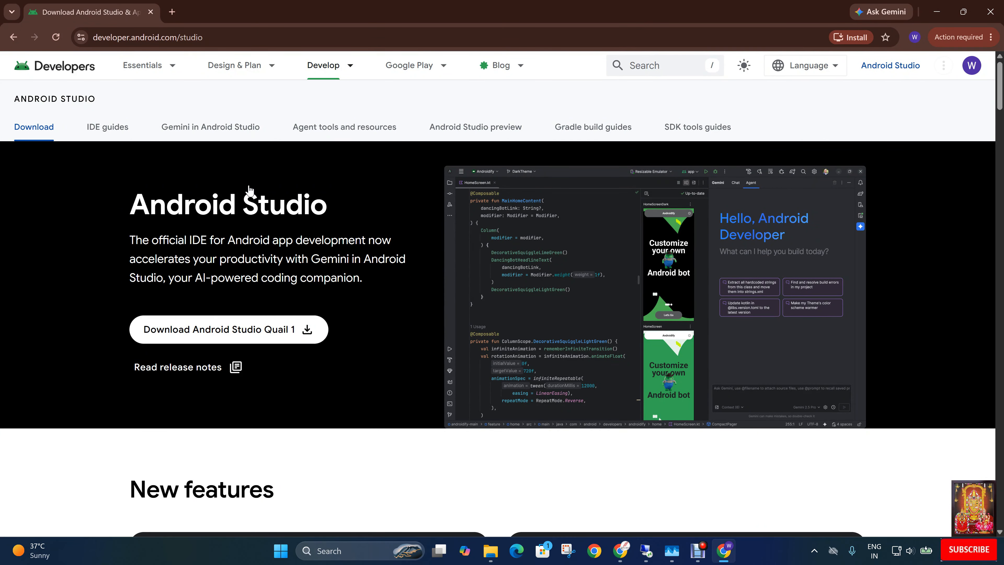
Agree to the license terms and download Android Studio Quail 1 | 2026.1.1 Patch 2 for Windows.
click(216, 336)
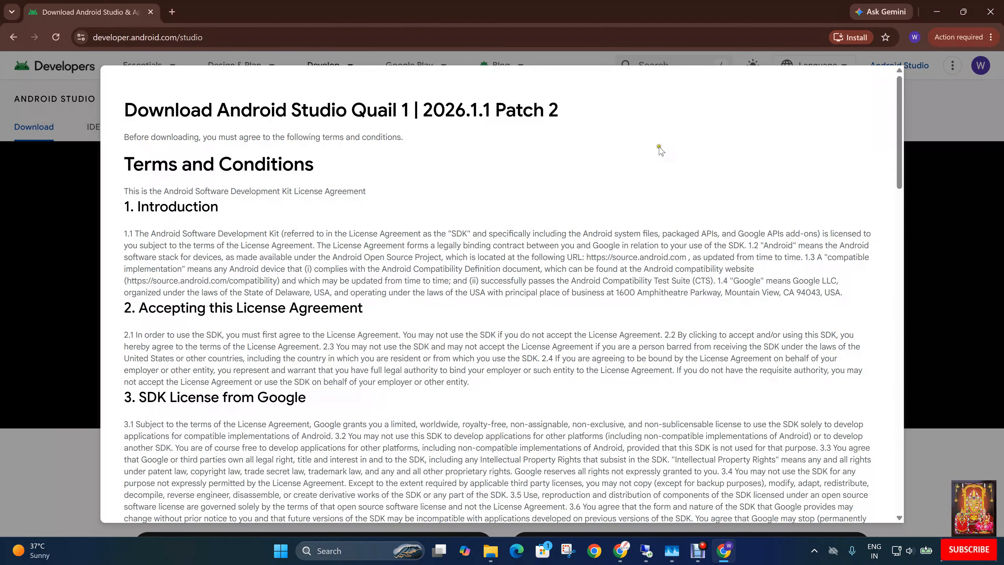
scroll(791, 324, down, 20)
click(129, 420)
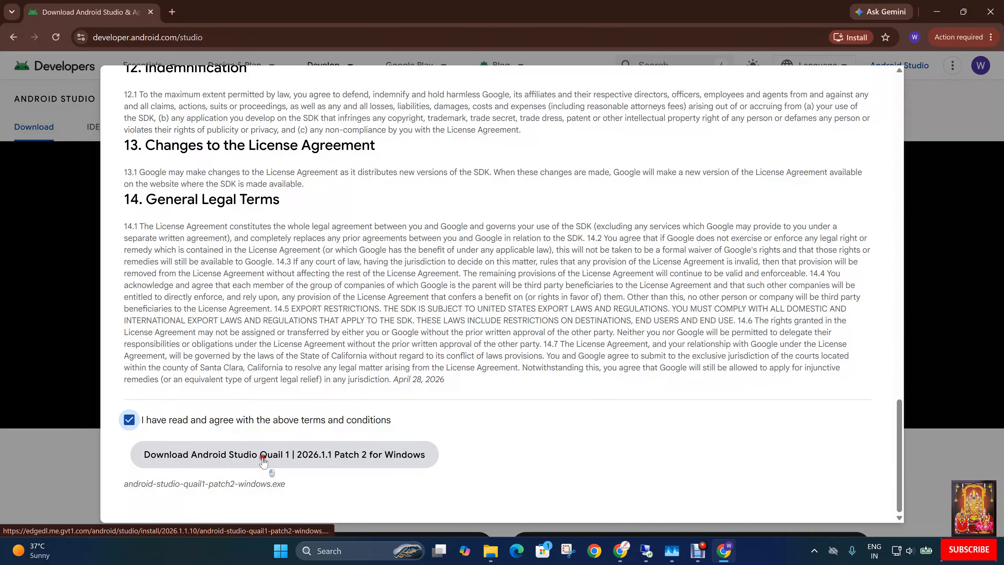
click(263, 455)
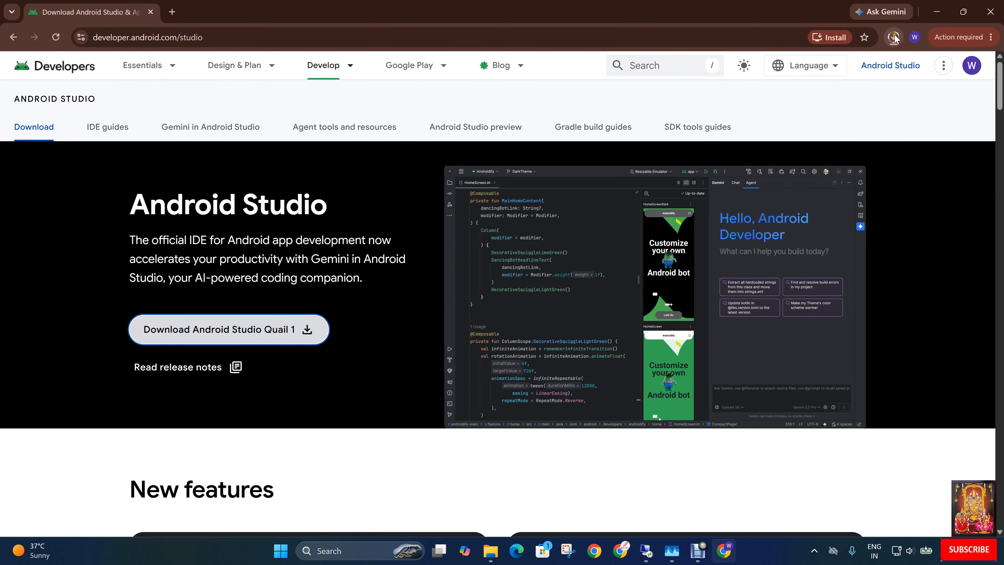
Run the downloaded Android Studio installer and minimize the browser window.
click(813, 108)
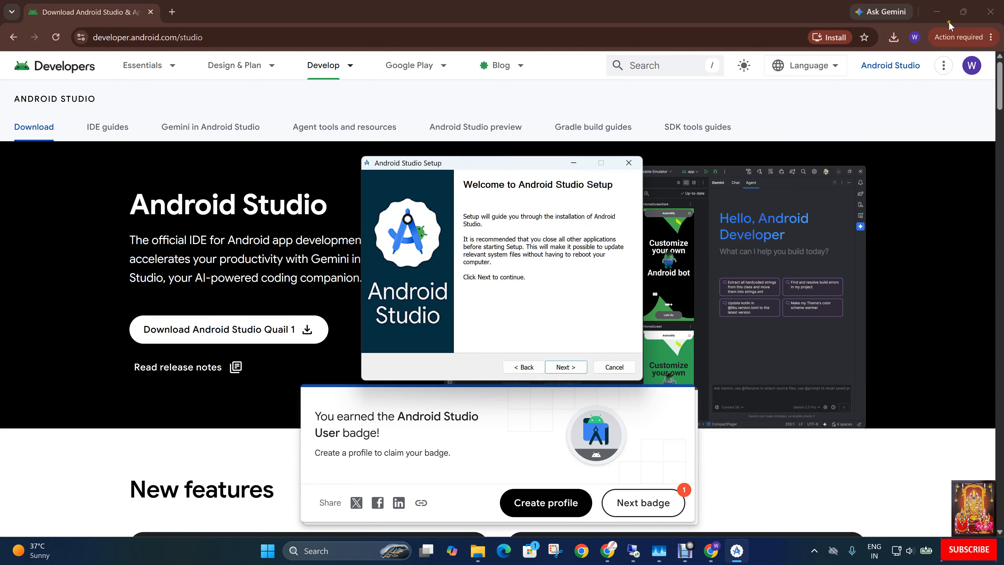
click(939, 14)
click(940, 14)
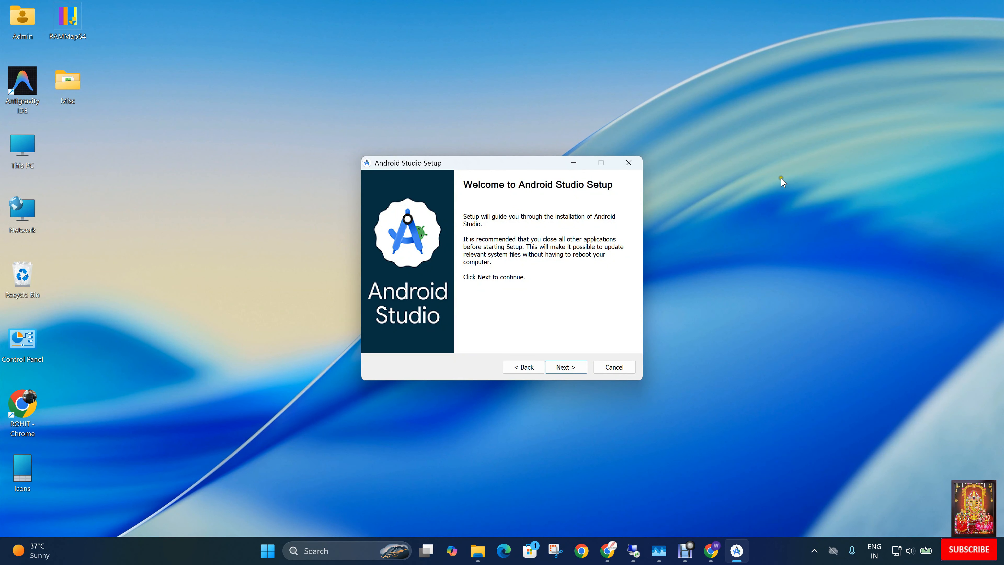
Install Android Studio with the default install location and Start Menu folder, and start it when setup finishes.
click(565, 366)
click(566, 366)
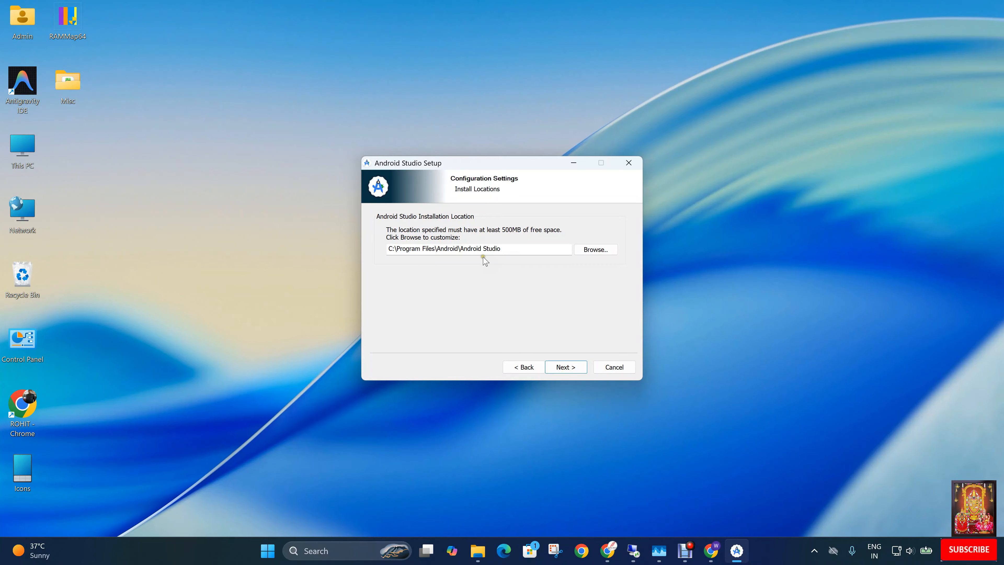
click(567, 368)
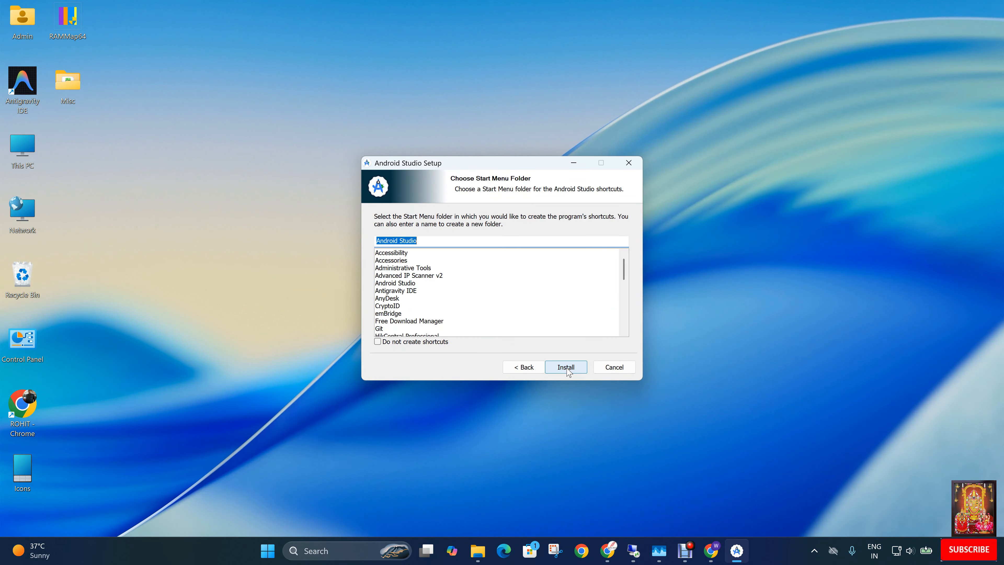
click(566, 367)
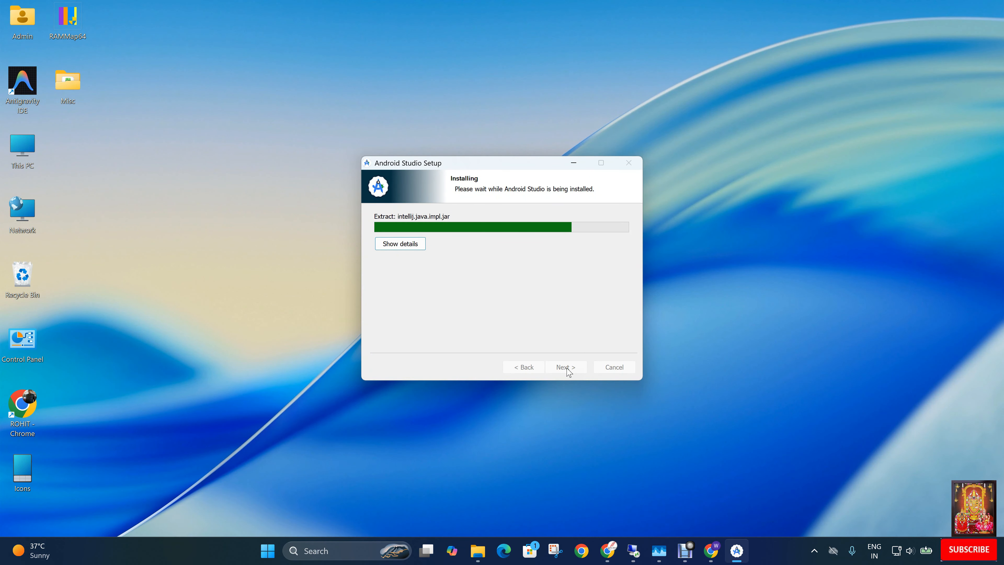
click(568, 370)
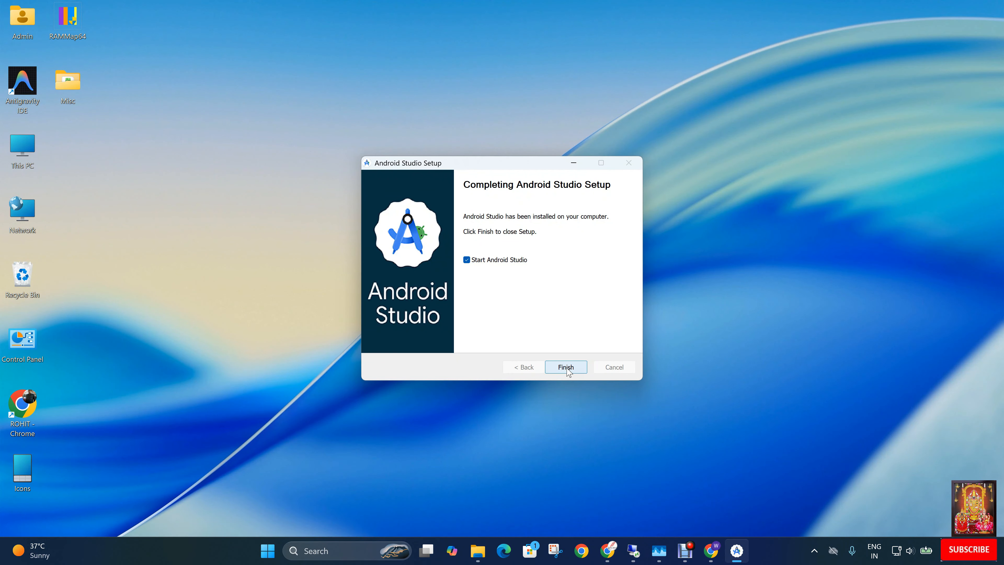
click(565, 367)
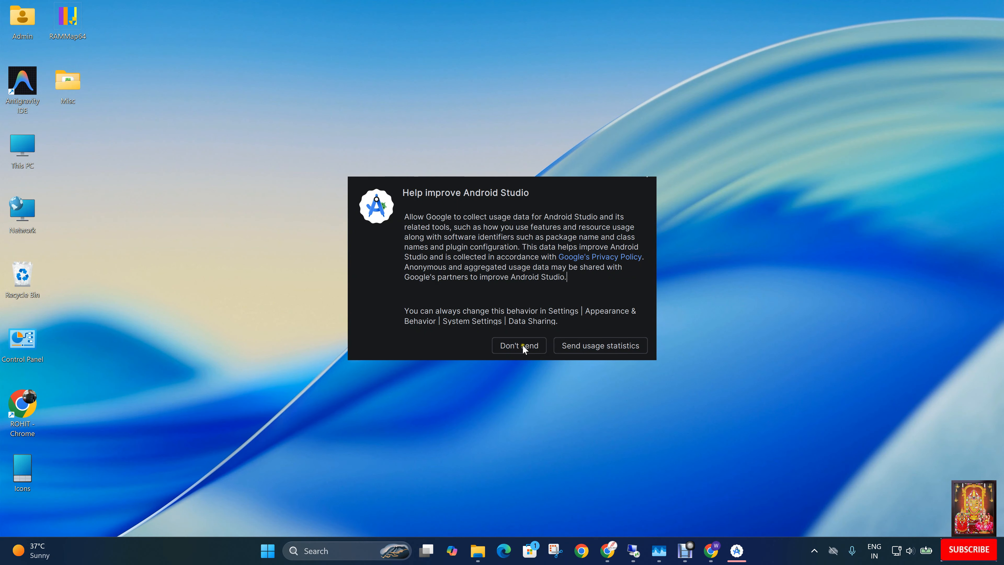
Decline sending usage statistics and accept the default SDK components and SDK location in the setup wizard.
click(521, 345)
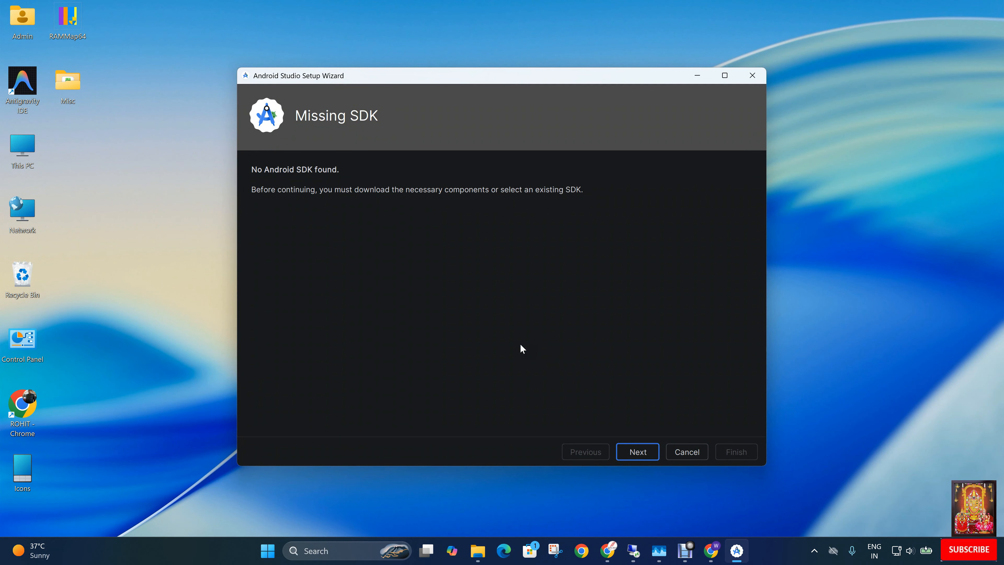
click(634, 452)
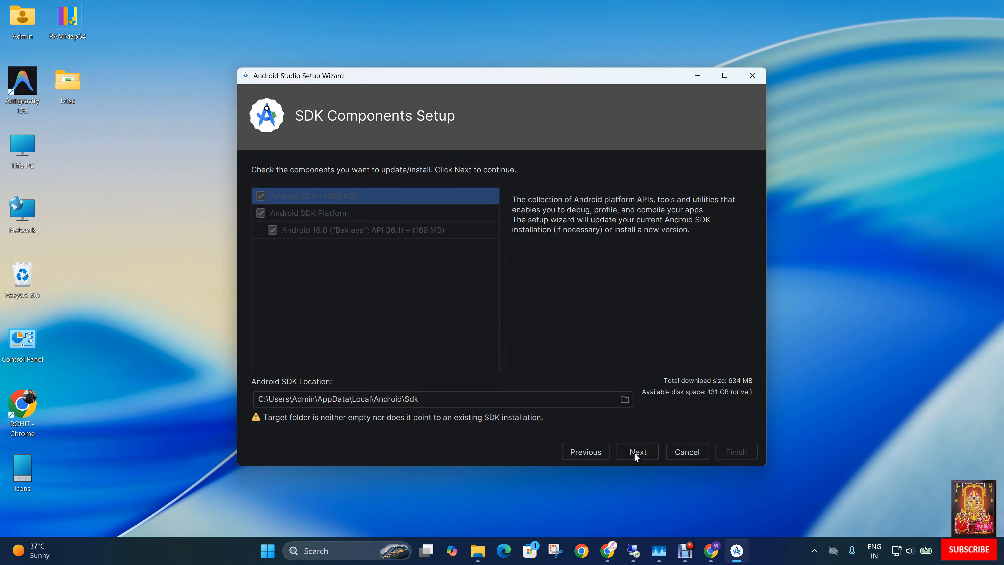
click(636, 453)
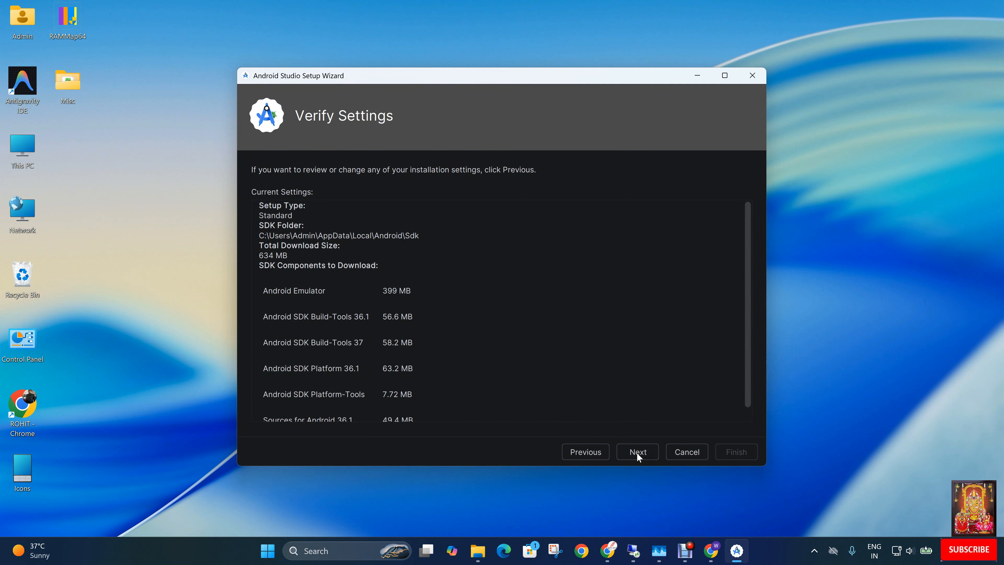
click(636, 452)
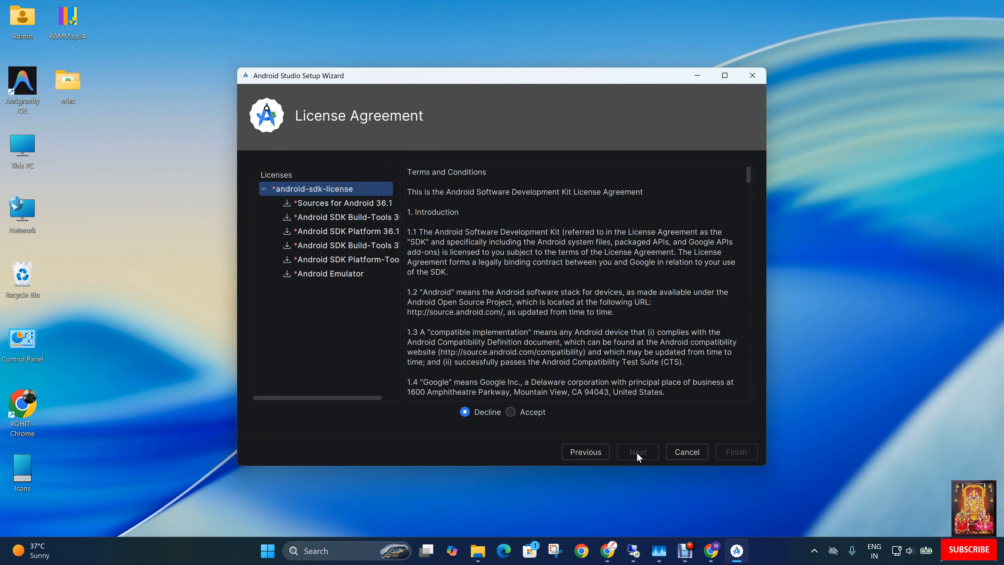
Accept the android-sdk-license, download the SDK components and finish the setup wizard.
click(539, 413)
click(537, 413)
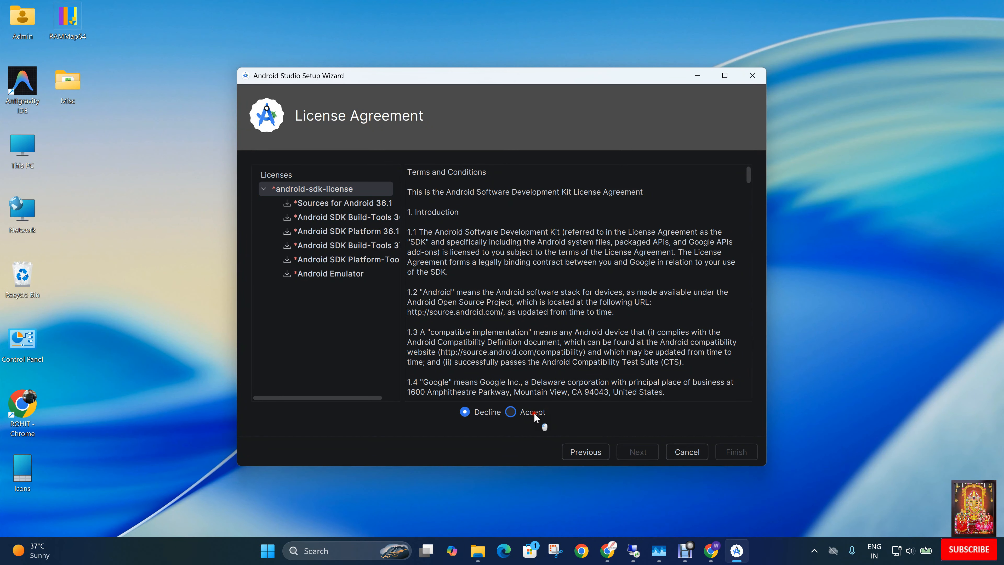
click(639, 452)
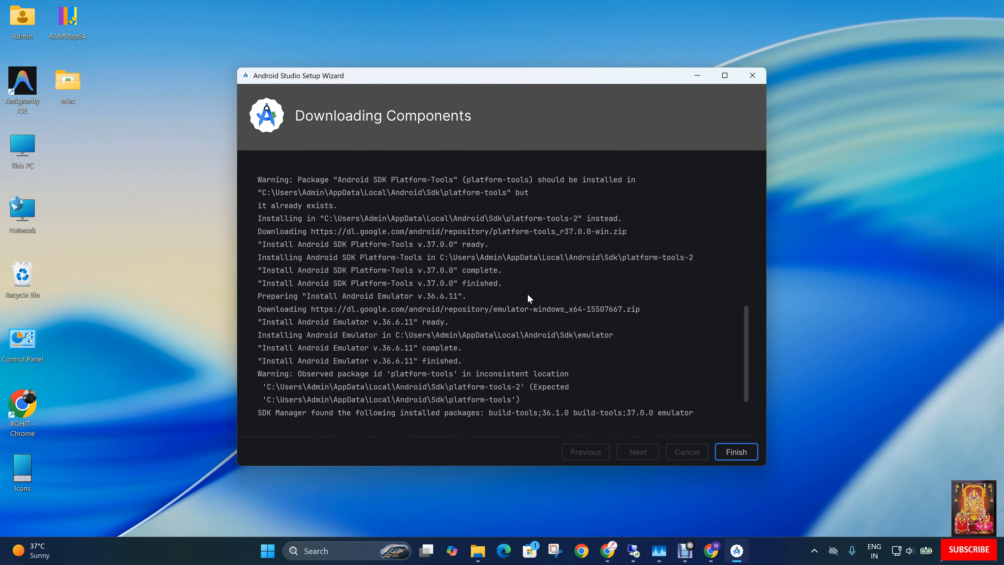
click(735, 454)
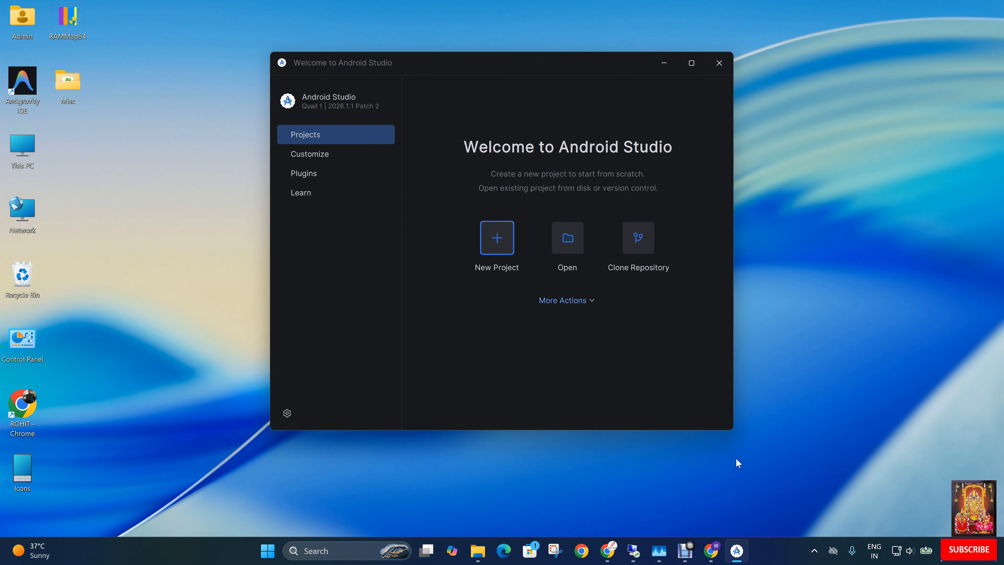
Start a new virtual device in the Virtual Device Manager using the TV profile Television (1080p).
click(566, 301)
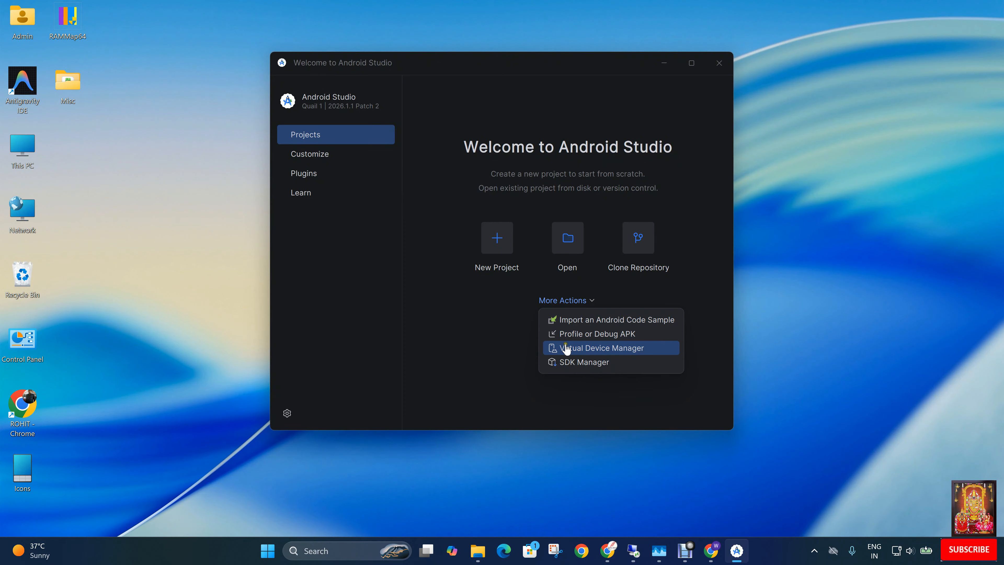
click(595, 351)
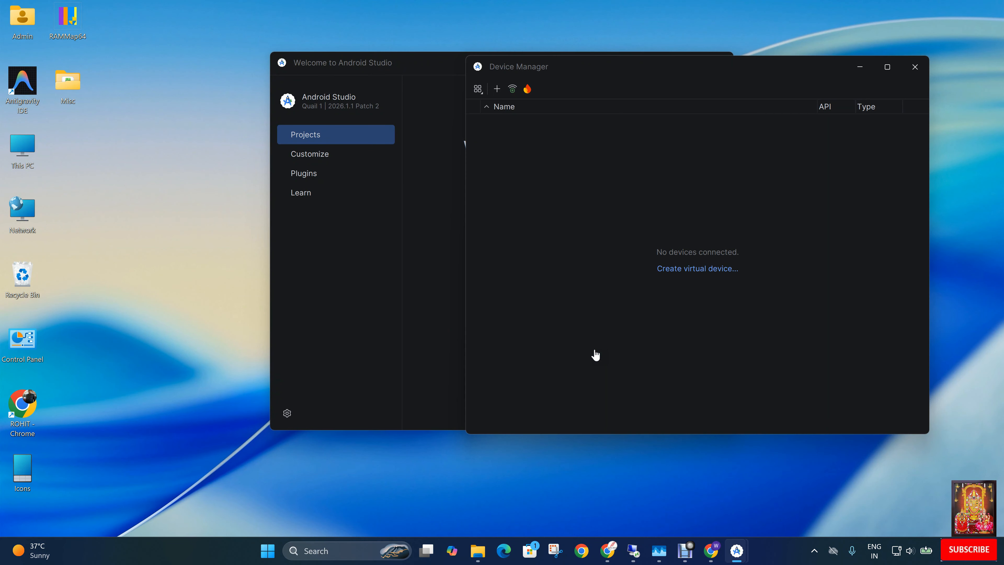
drag(680, 66, 513, 70)
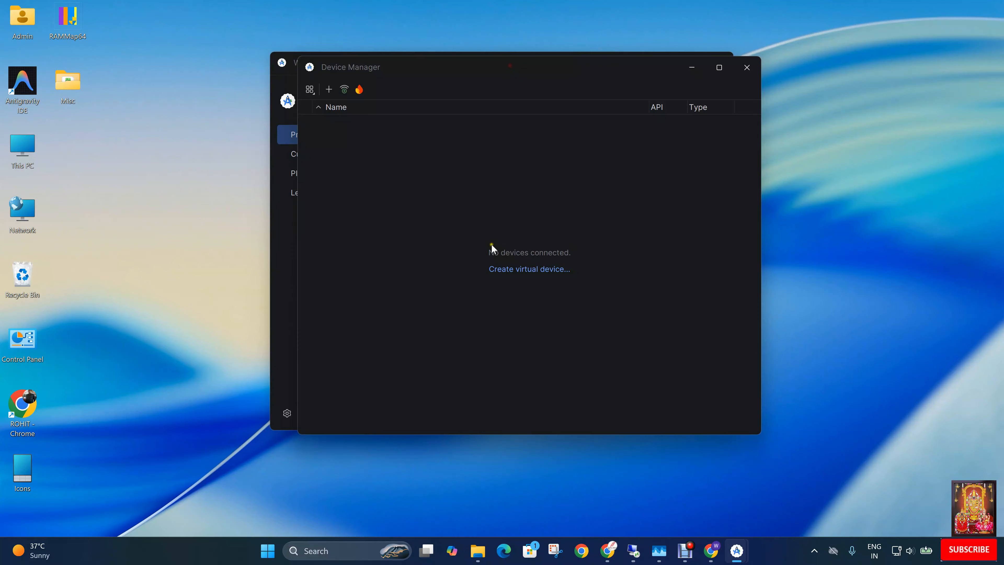
click(513, 270)
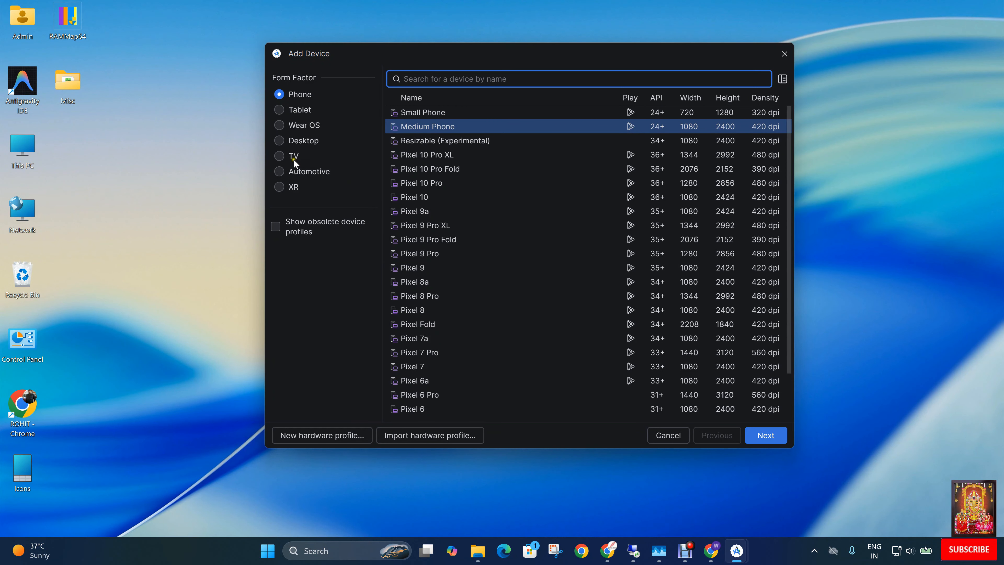
click(292, 158)
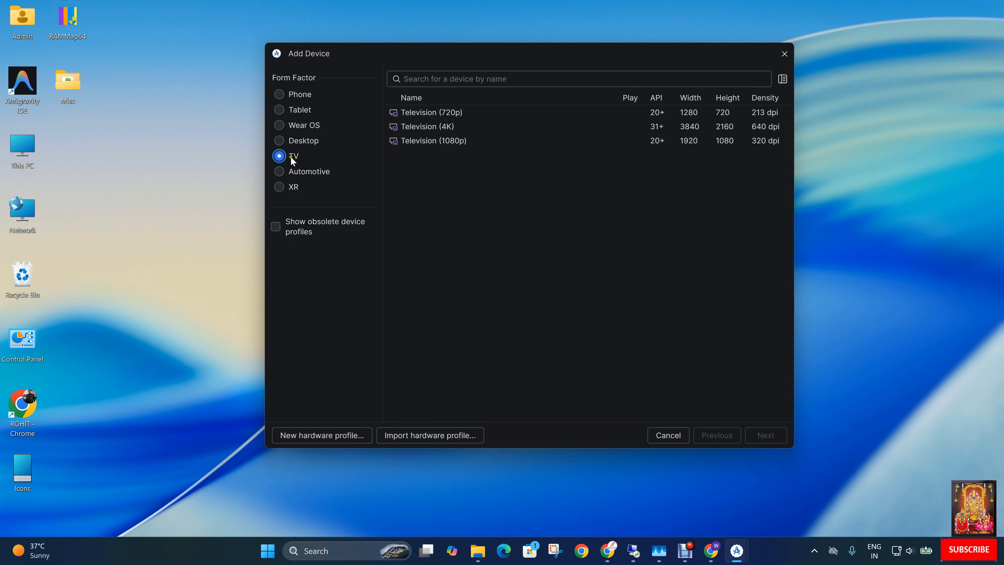
click(423, 143)
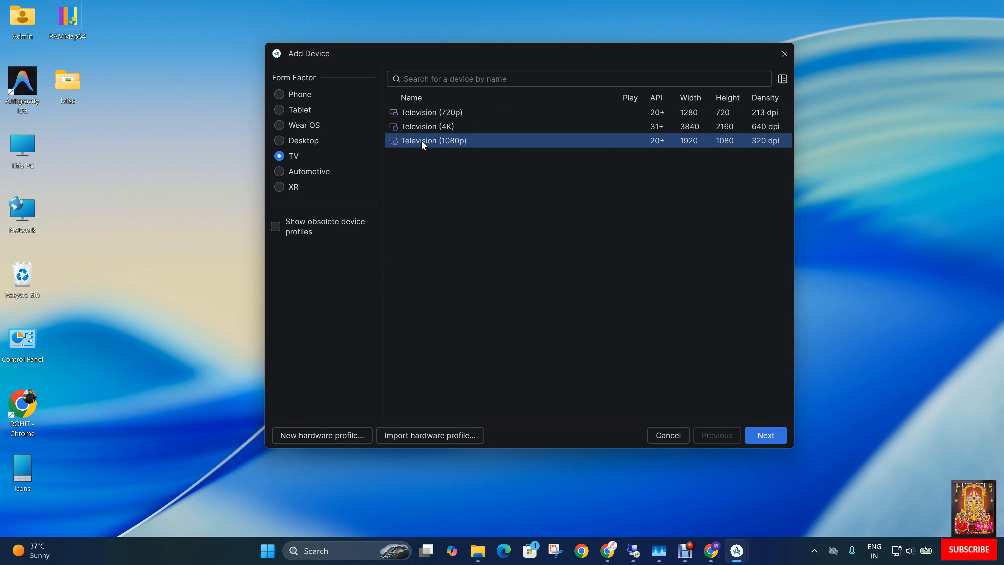
click(763, 435)
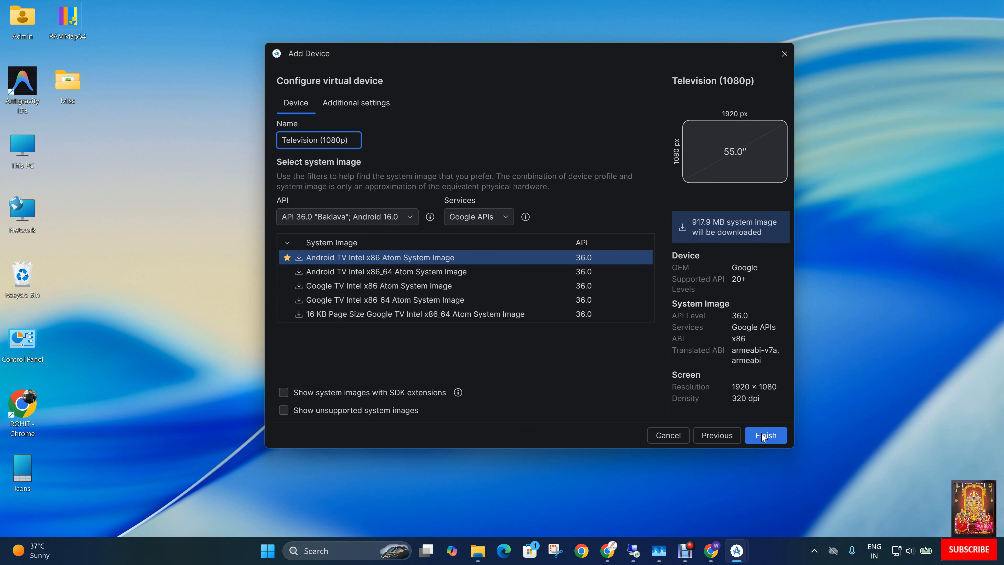
Name the virtual device AndroidTV and download the API 36.0 Android TV Intel x86_64 Atom System Image for it.
drag(351, 140, 101, 135)
text(AndroidTV)
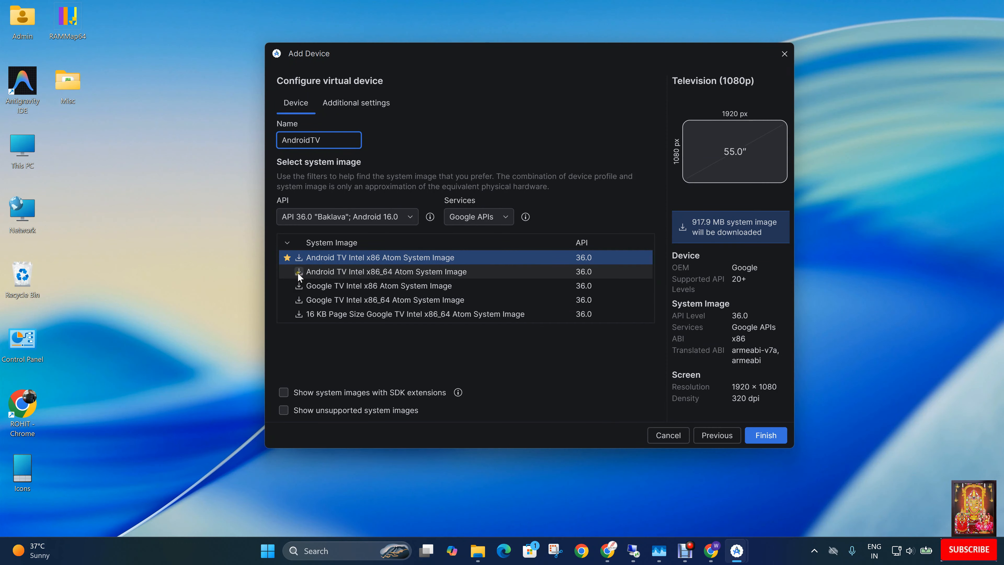
click(366, 273)
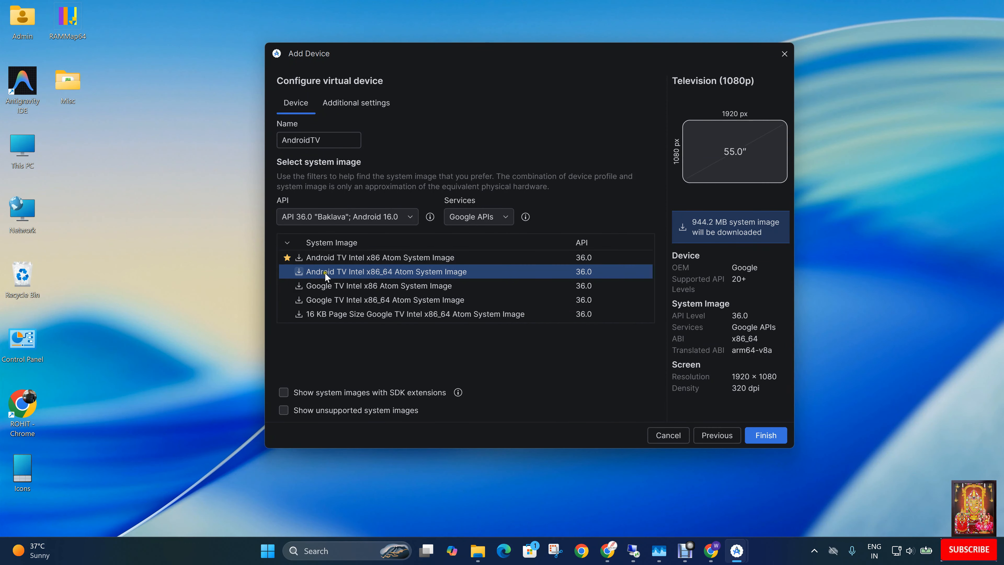
click(299, 272)
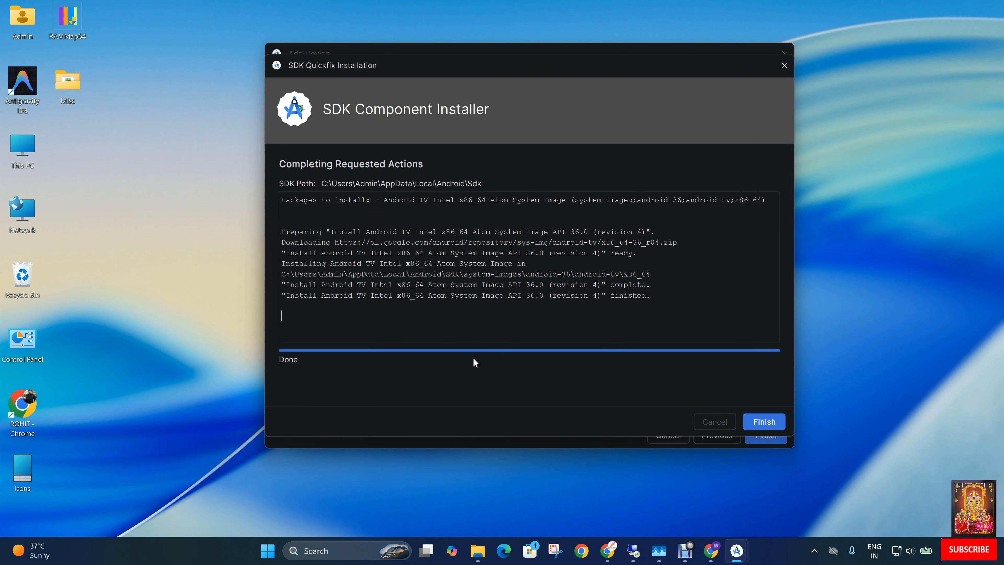
click(758, 422)
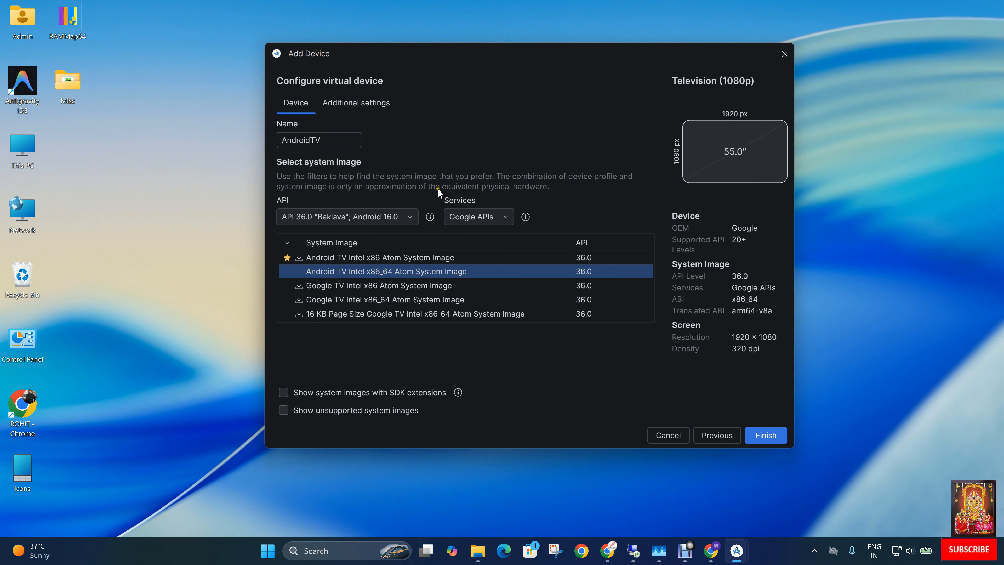
Set the virtual device's internal storage to 16 GB in its additional settings.
click(351, 102)
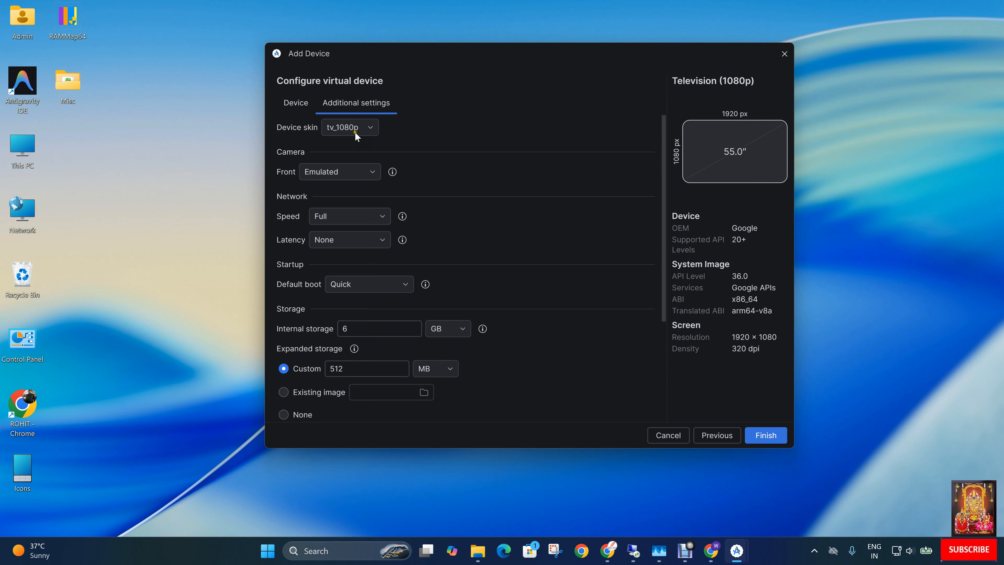
scroll(409, 258, down, 2)
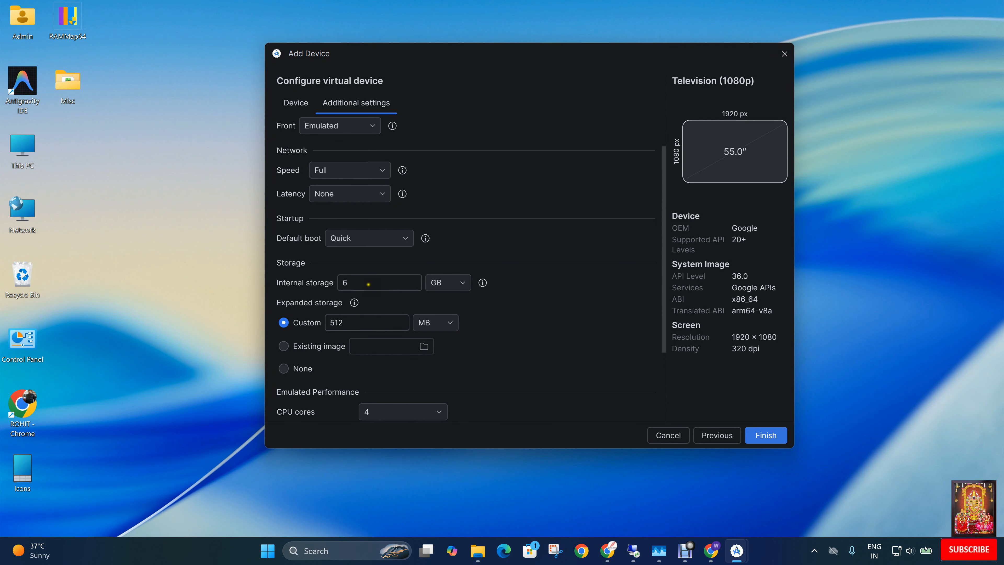
click(368, 283)
key(BackSpace)
text(16)
Set the virtual device's RAM to 4 GB under the emulated performance settings.
scroll(371, 311, down, 4)
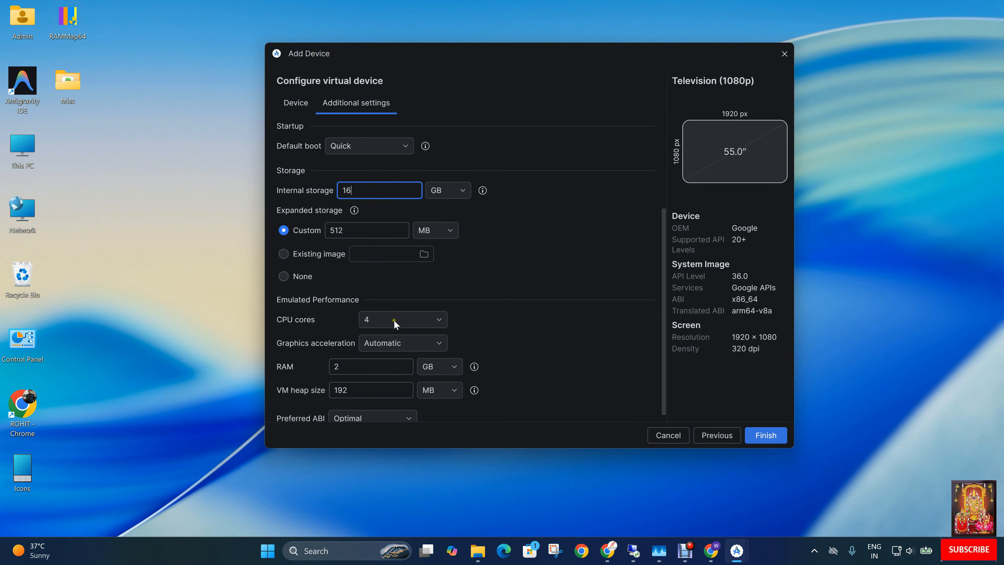
scroll(394, 320, down, 1)
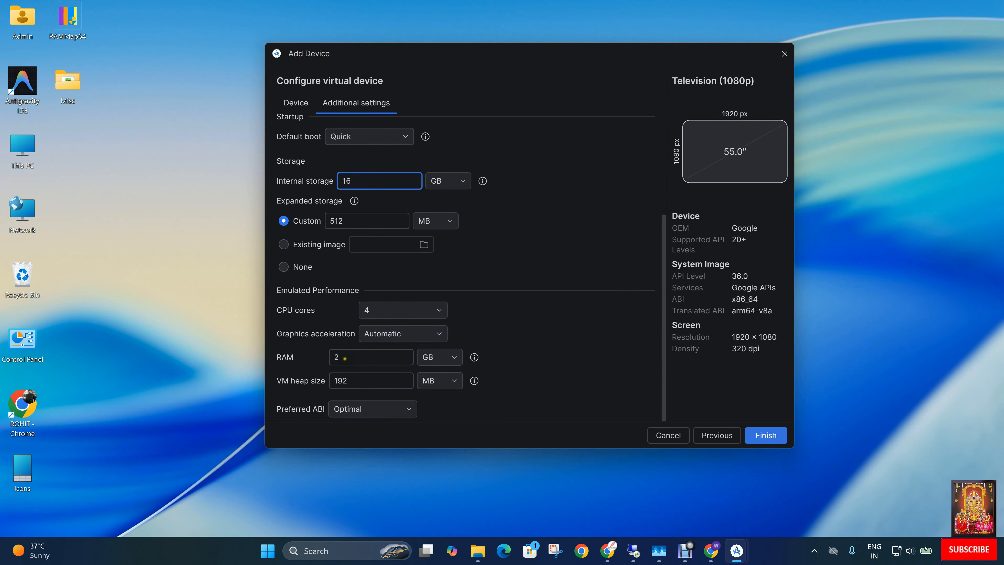
drag(345, 358, 316, 357)
text(4)
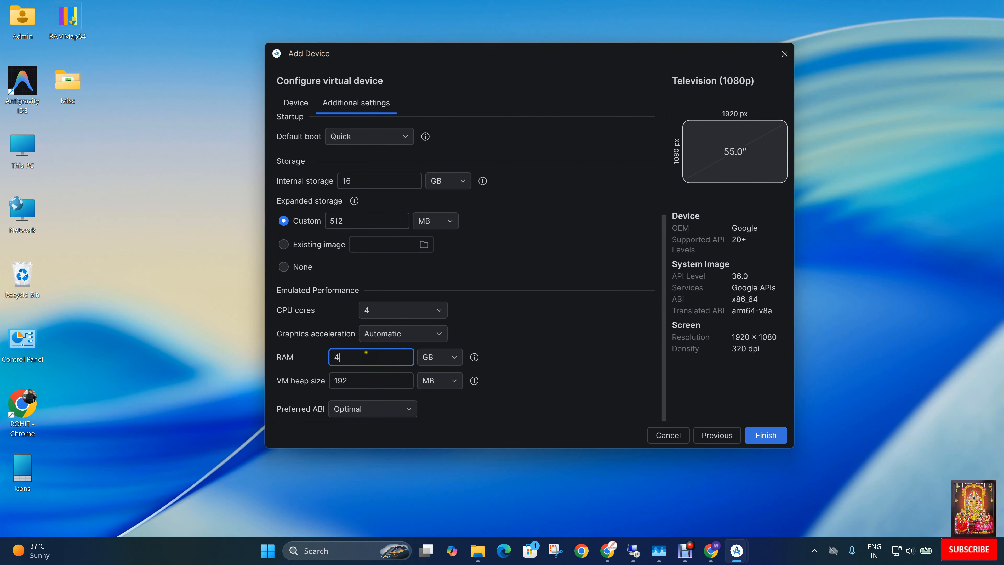
Set the default boot to Cold and finish creating the AndroidTV virtual device.
scroll(382, 276, up, 3)
scroll(383, 276, up, 3)
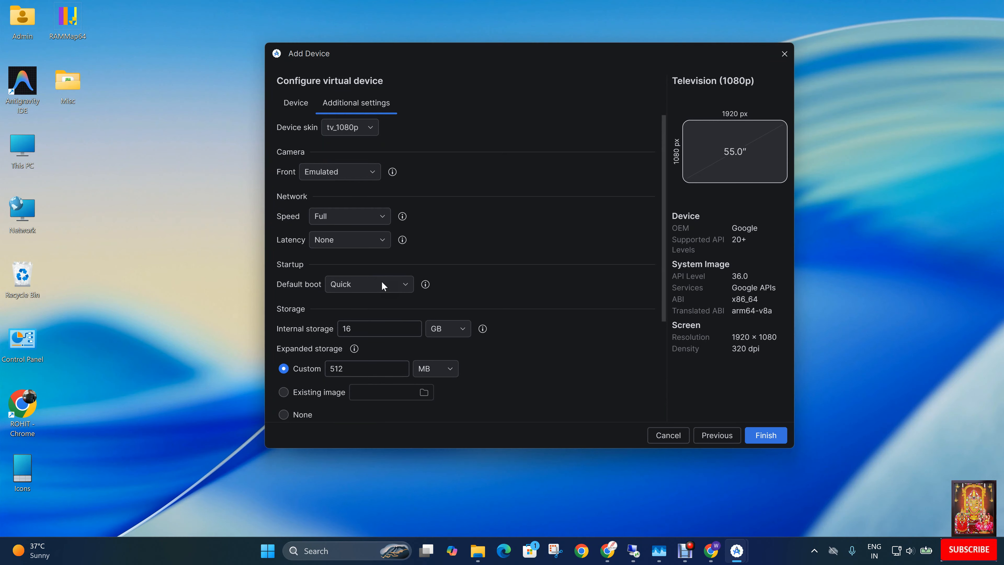
click(377, 285)
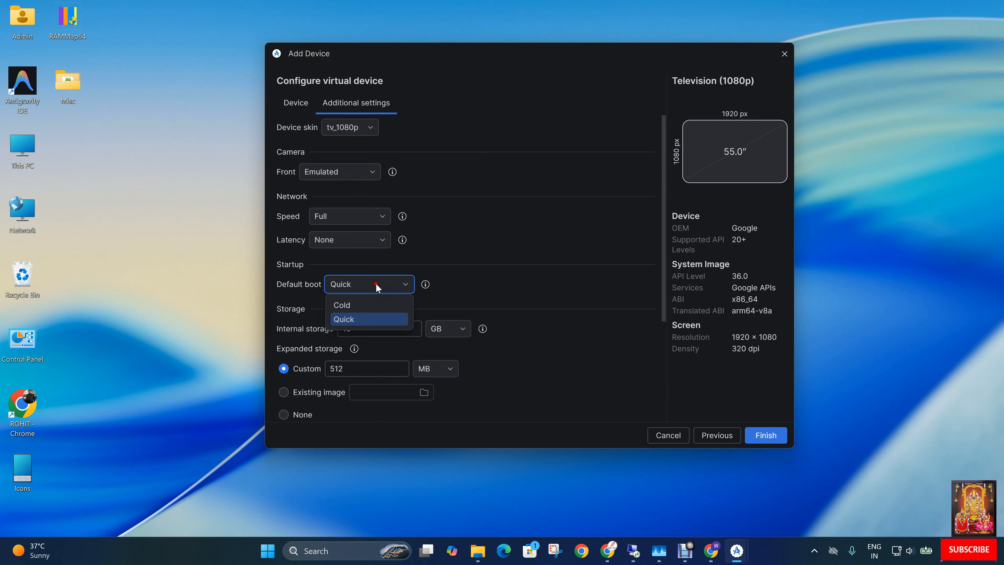
click(348, 305)
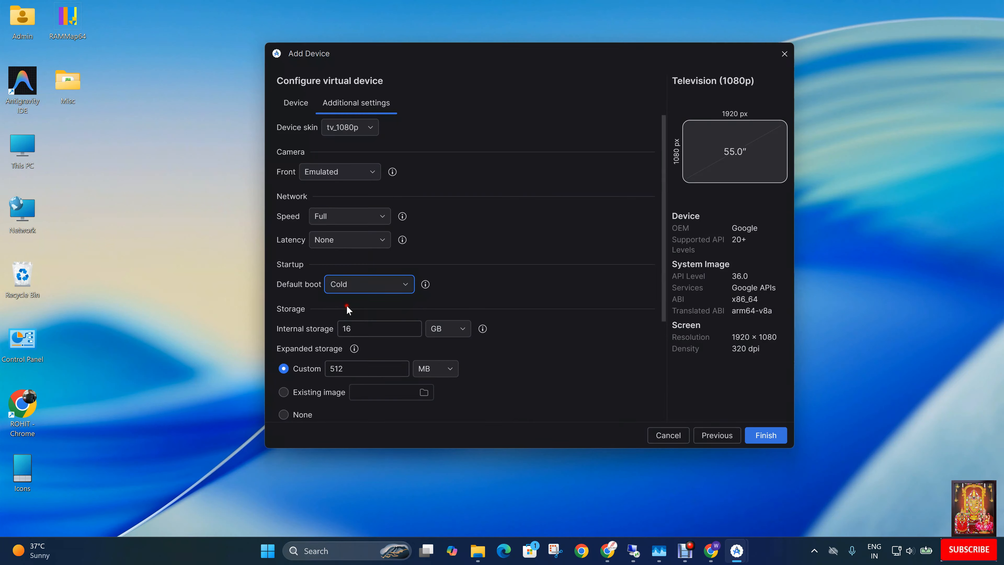
click(765, 435)
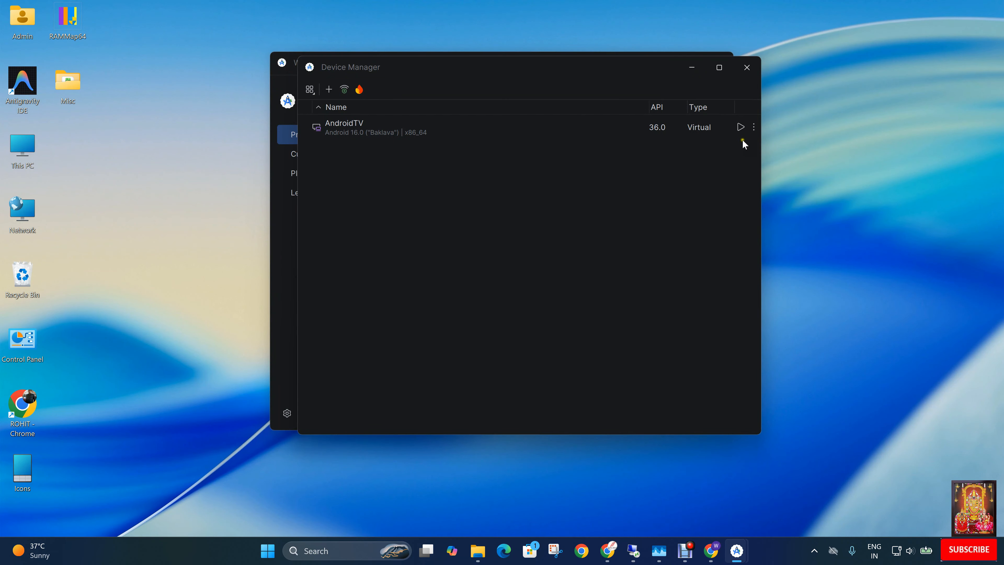
Launch the AndroidTV virtual device and allow USB debugging, always trusting this computer.
click(739, 128)
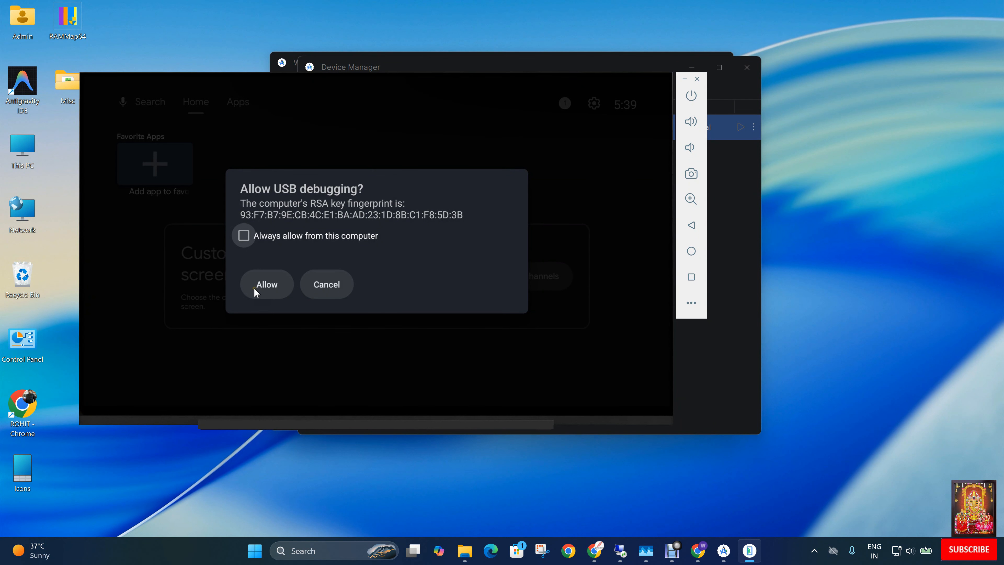
key(Return)
key(Down)
key(Left)
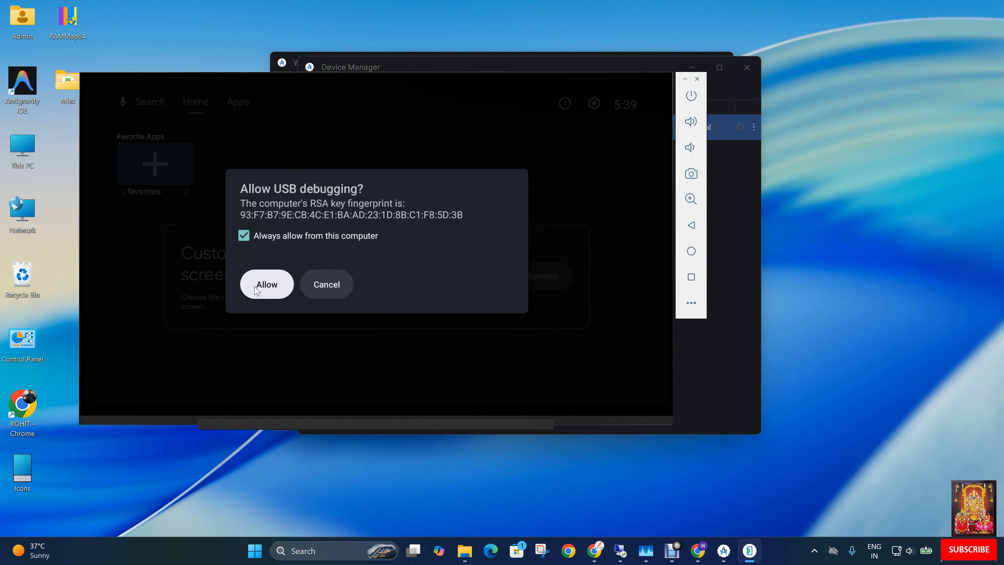
key(Return)
Look through the Home and Apps screens of the running Android TV emulator.
key(Right)
key(Left)
key(Left)
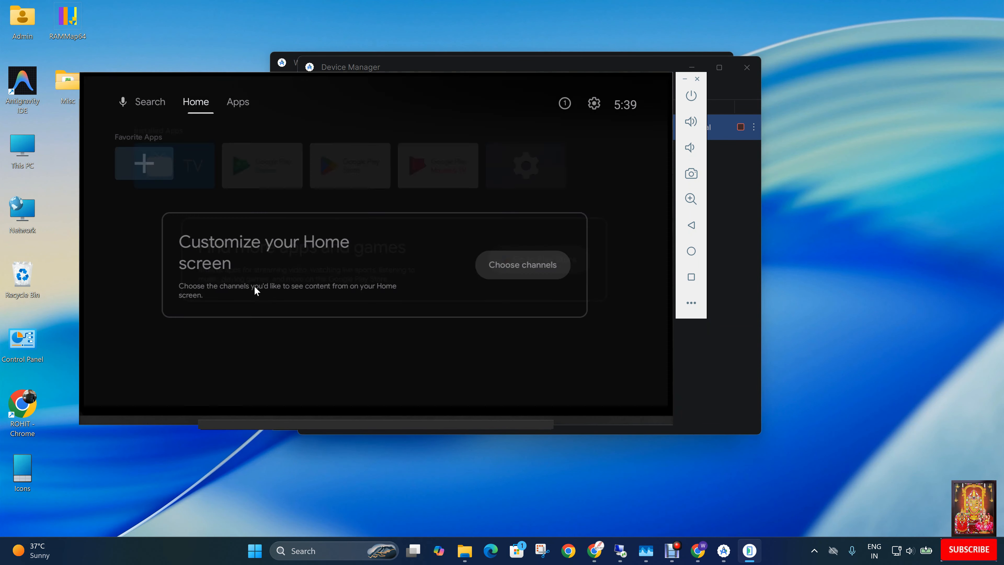
key(Right)
key(Right)
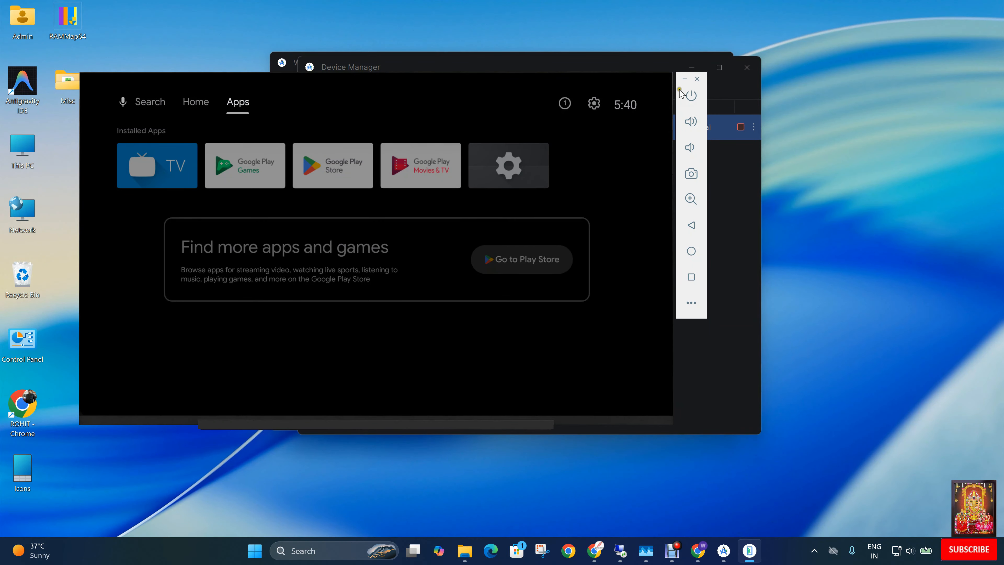
Close the emulator, the Device Manager and the Android Studio welcome window.
click(698, 80)
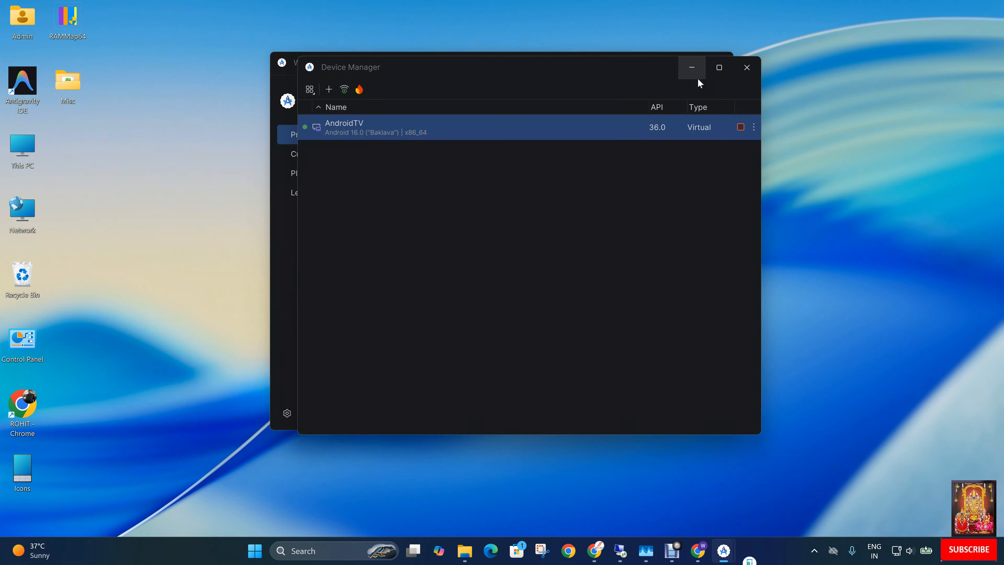
click(745, 70)
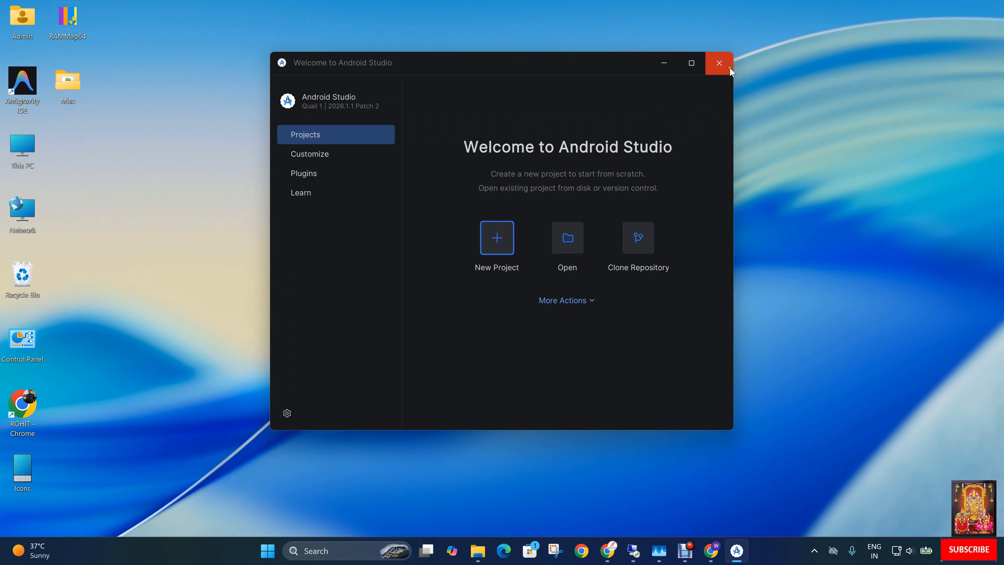
click(718, 64)
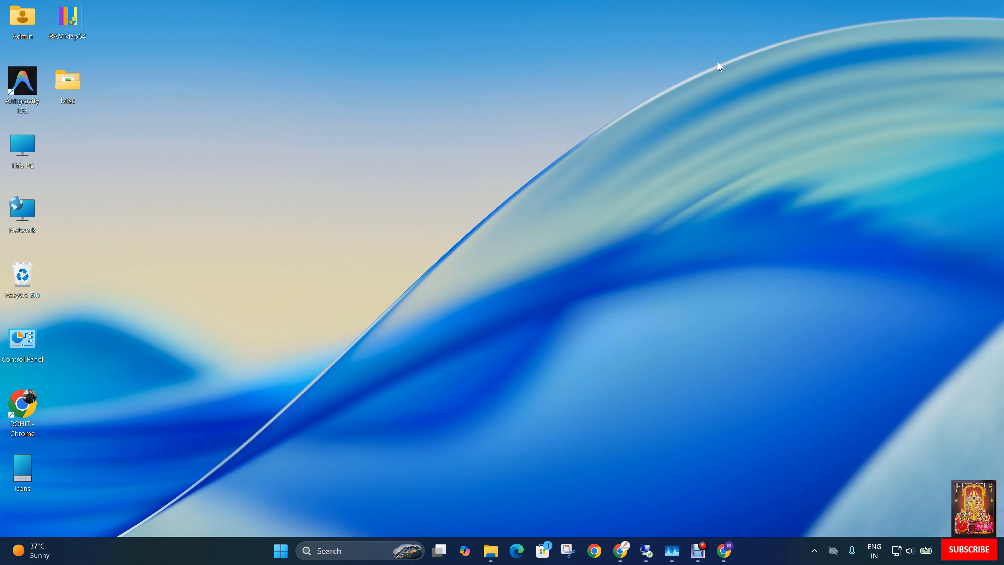
Switch to Chrome and search the web for "download autohotkey" in a new tab.
click(723, 551)
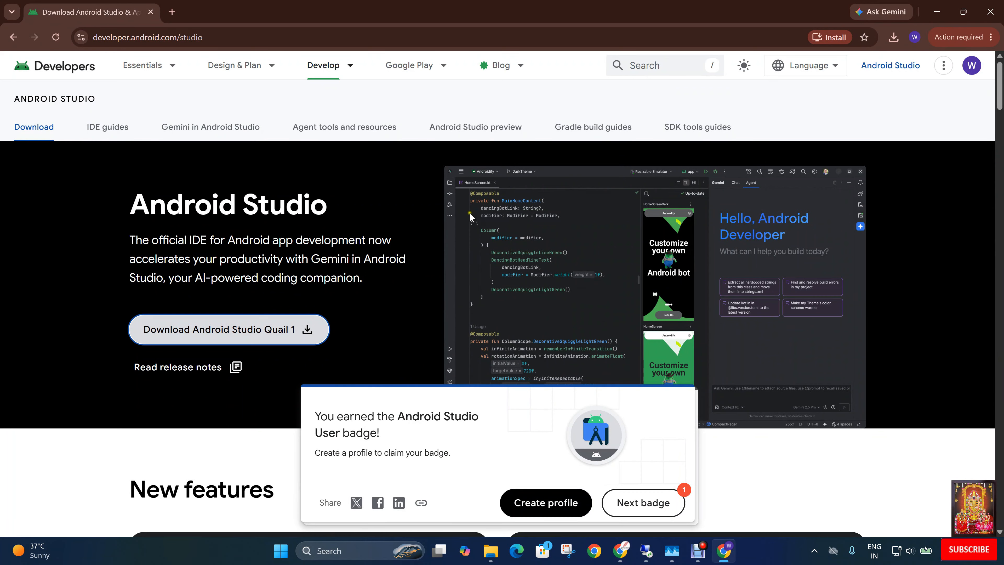
click(171, 12)
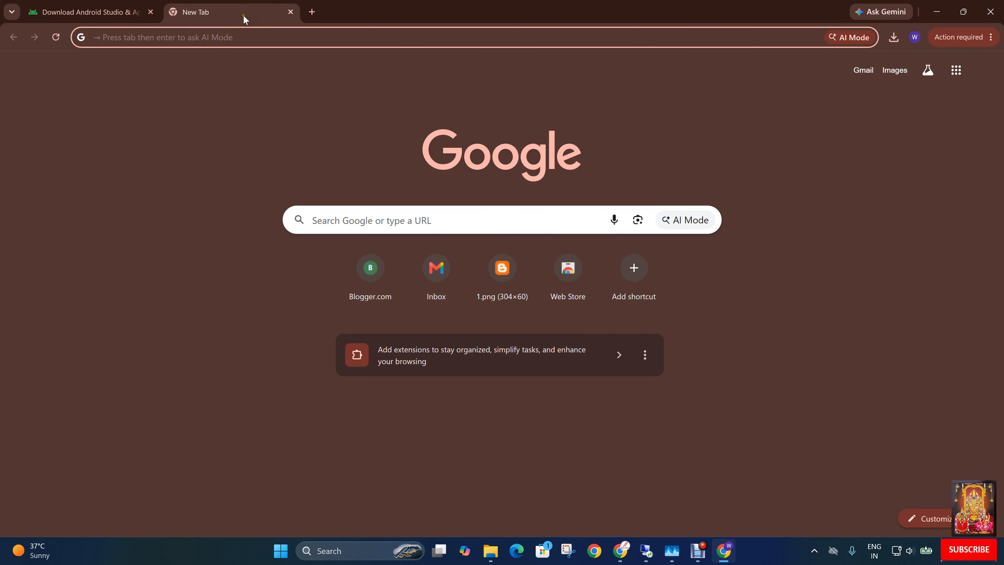
text(downloa)
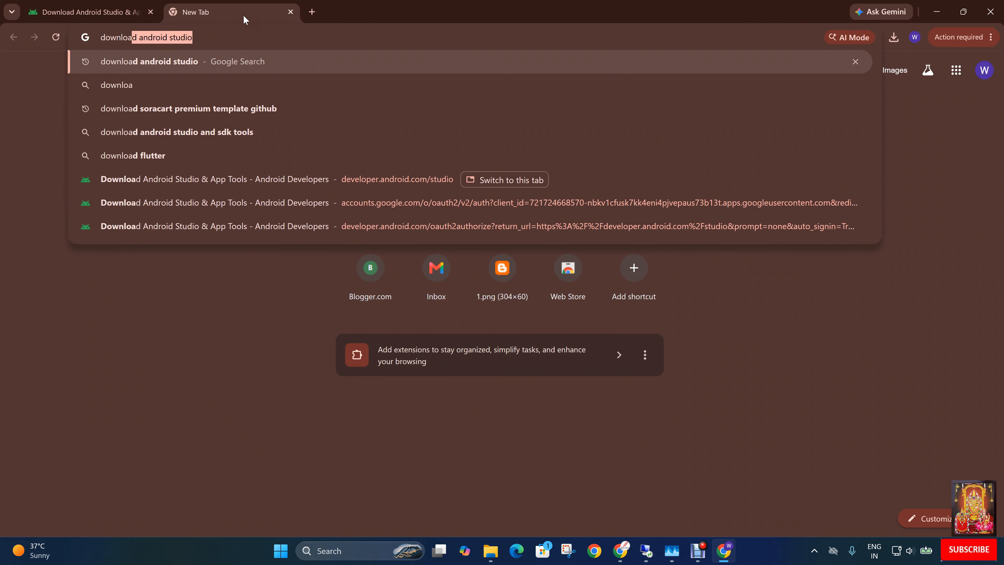
text(d autohotkey)
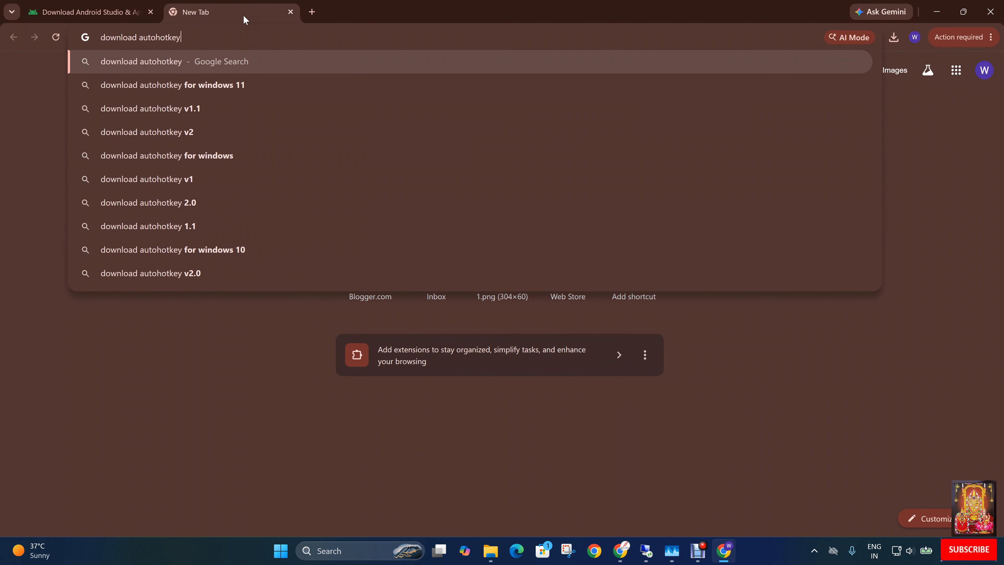
key(Return)
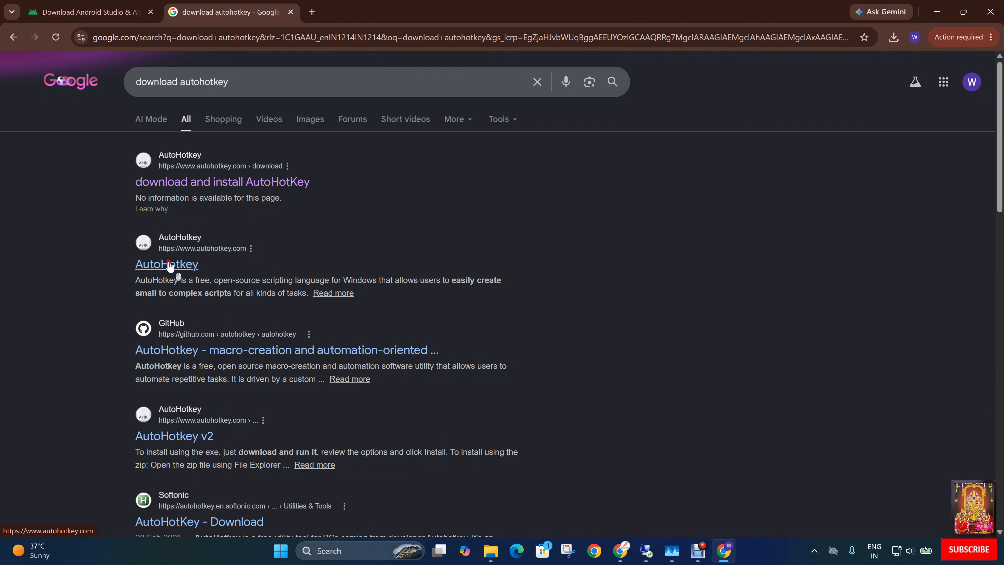
Open the official autohotkey.com site from the search results and download AutoHotkey v2.0.
click(170, 265)
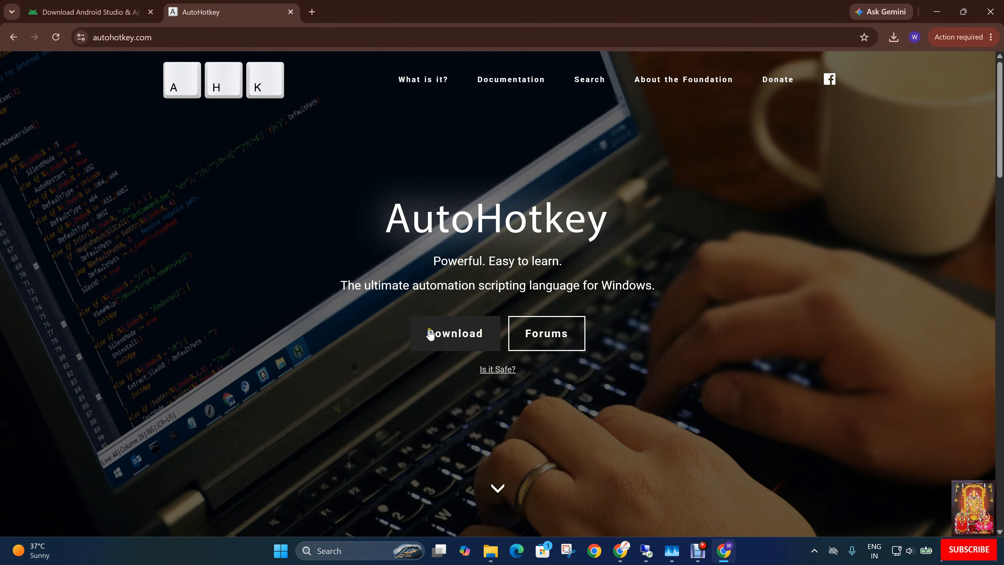
click(459, 340)
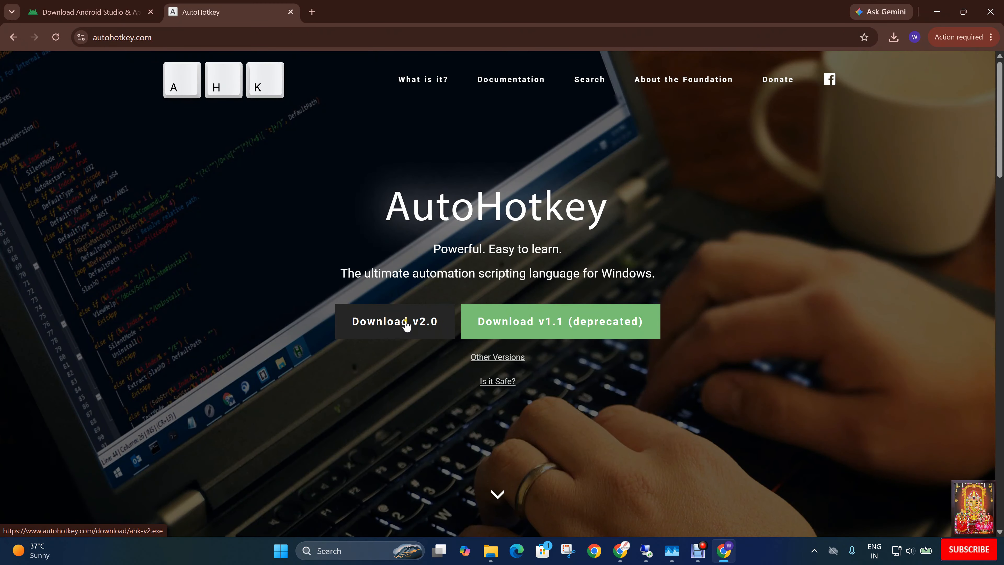
click(406, 325)
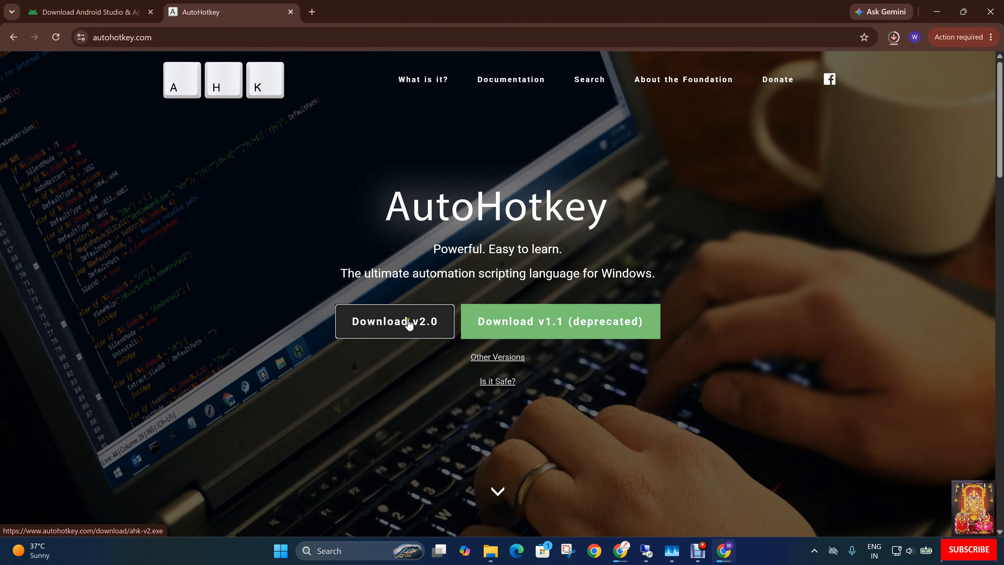
Run the downloaded AutoHotkey_2.0.26_setup.exe, install it with the default options and close the AutoHotkey Dash.
click(894, 37)
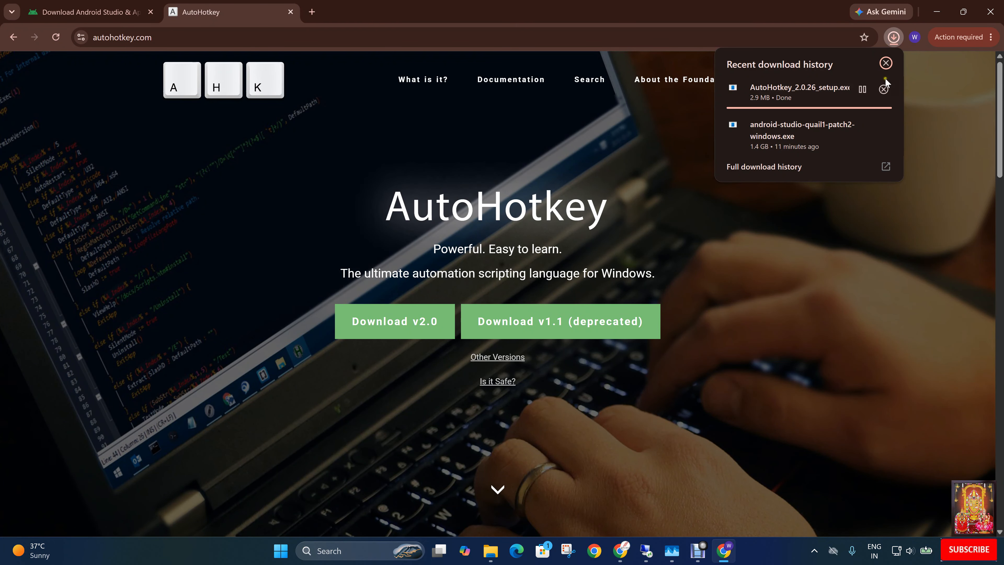
right_click(801, 95)
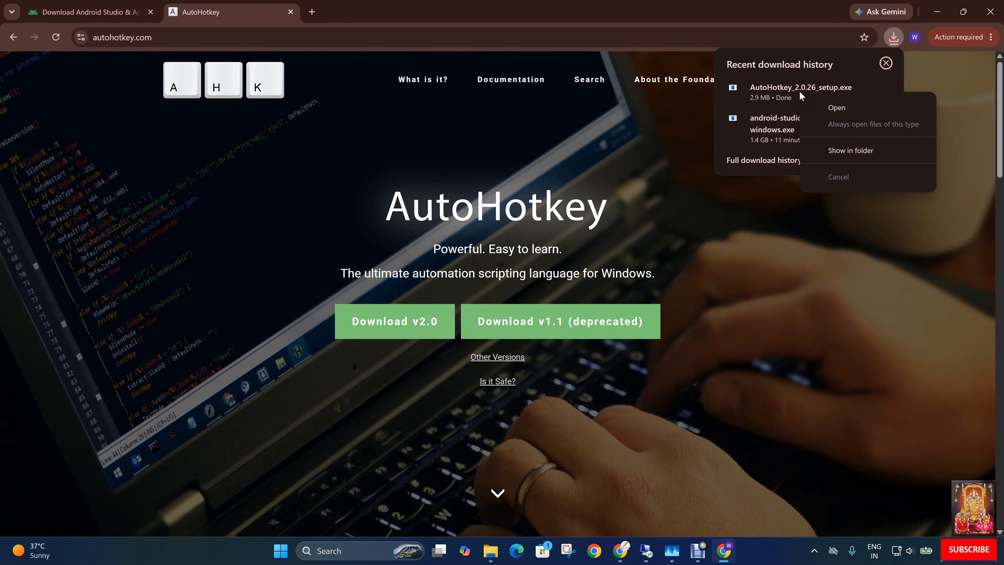
click(837, 107)
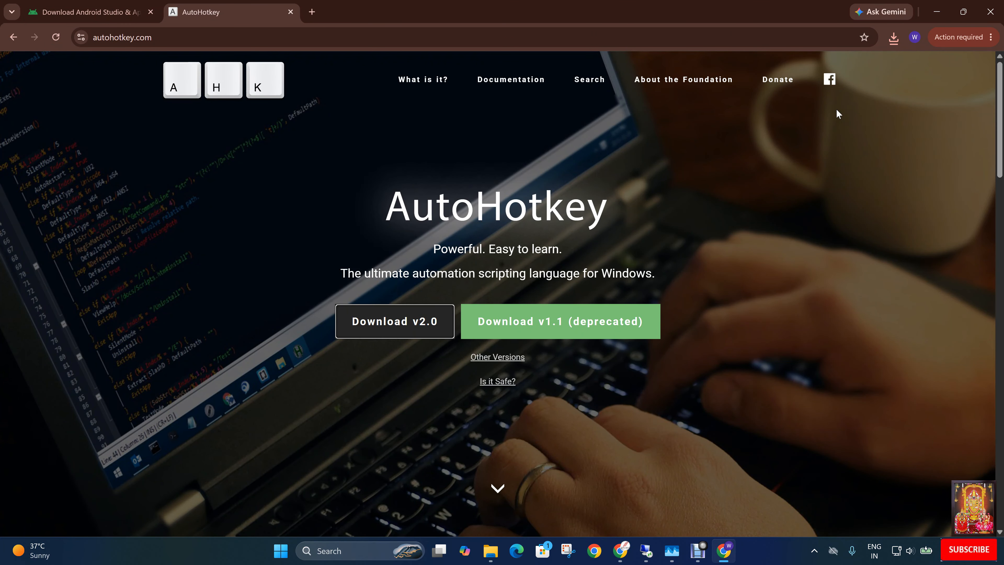
click(935, 15)
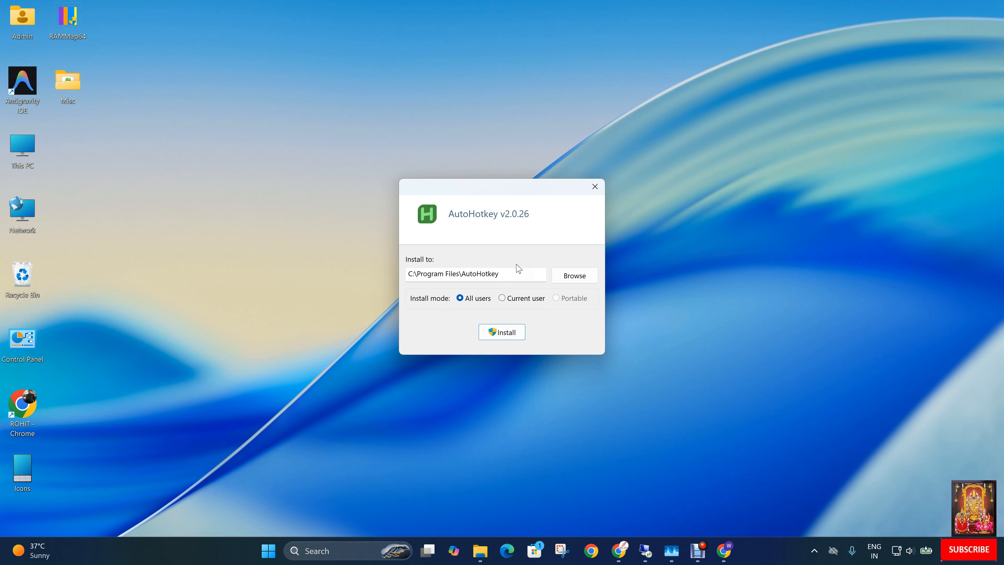
click(508, 333)
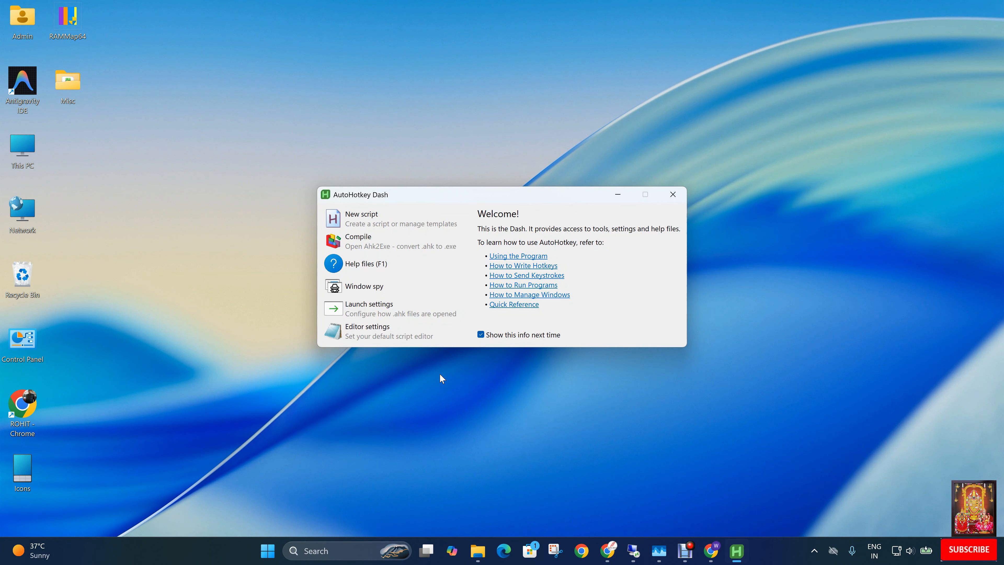
click(673, 195)
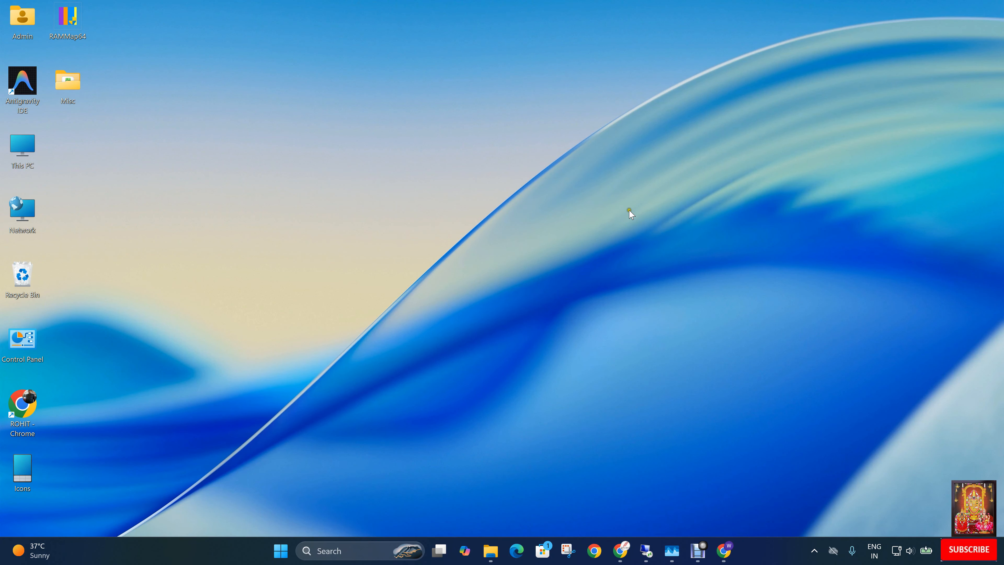
Create an empty AutoHotkey script named AndroidTV on the desktop.
right_click(233, 198)
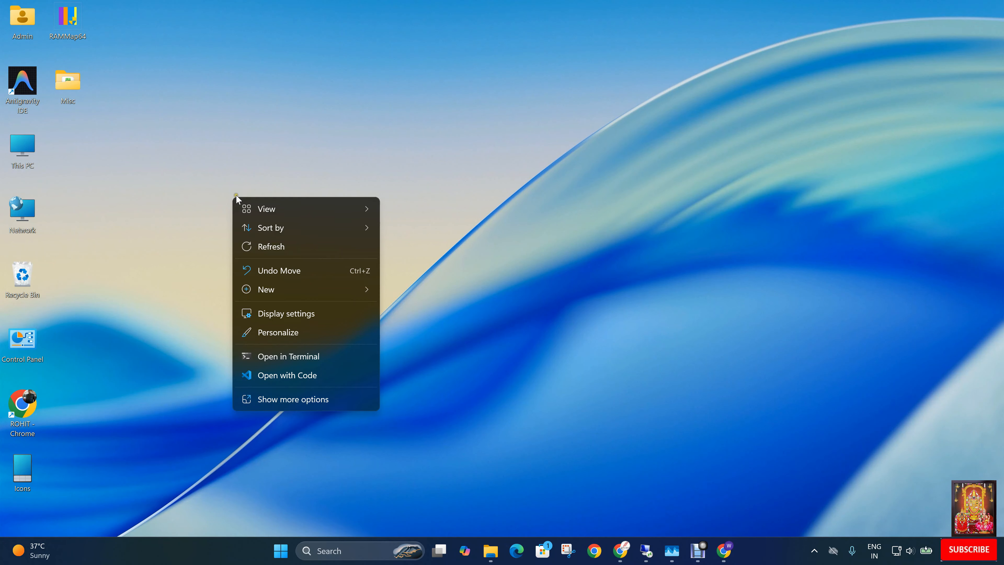
mouse_move(301, 291)
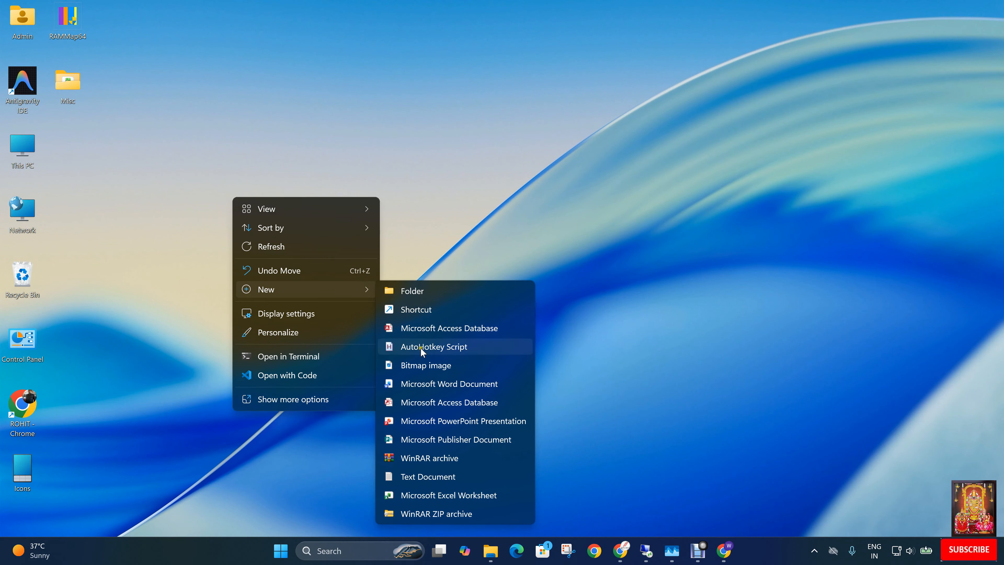
click(449, 351)
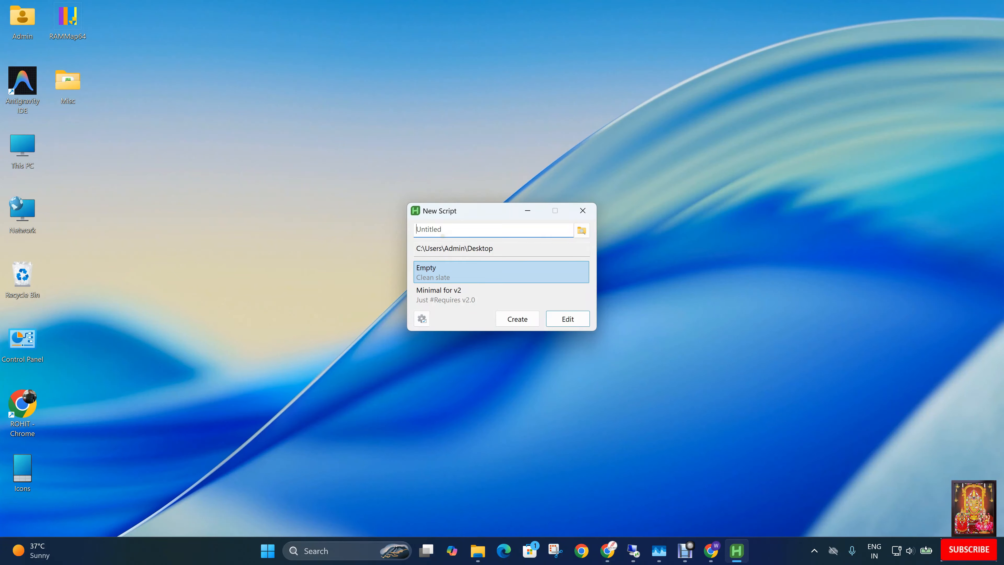
text(AndroidTV)
click(514, 318)
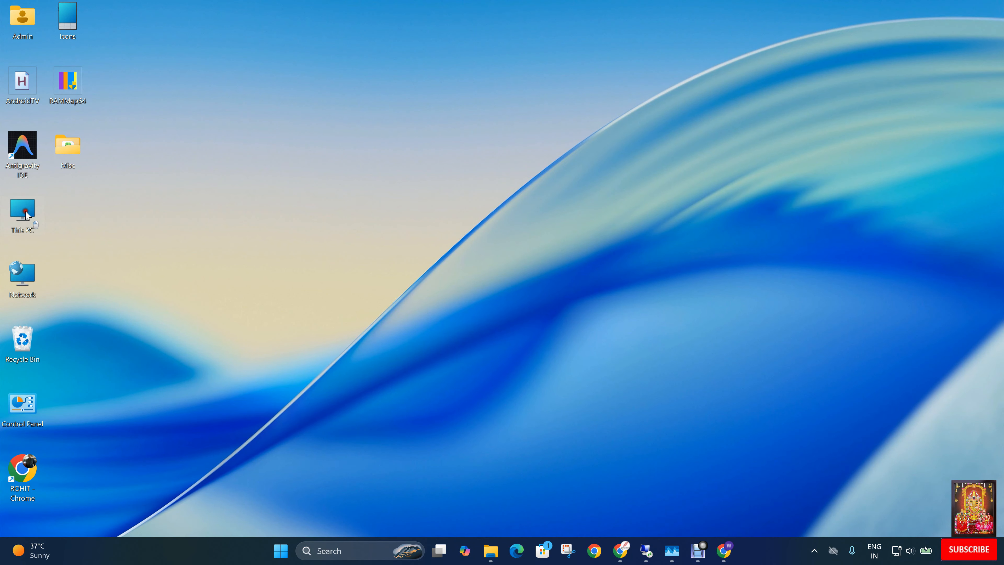
Open the Script text document from the Downloads folder.
double_click(25, 213)
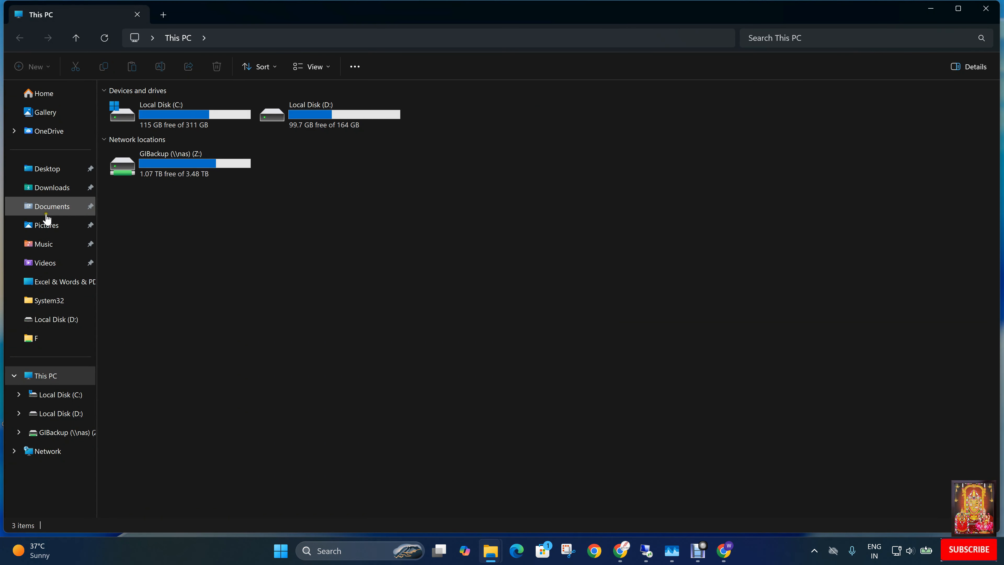
click(52, 186)
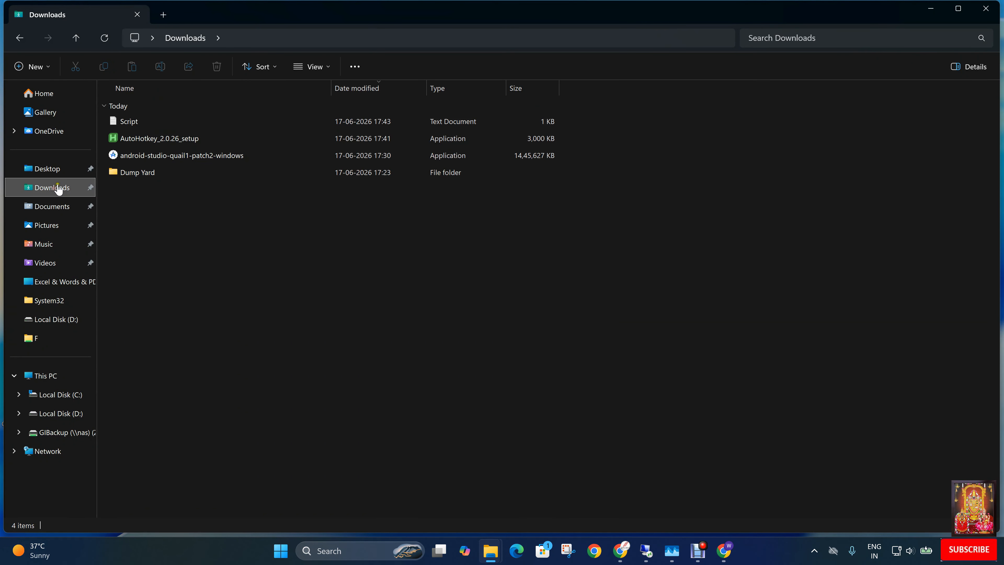
click(128, 122)
double_click(126, 120)
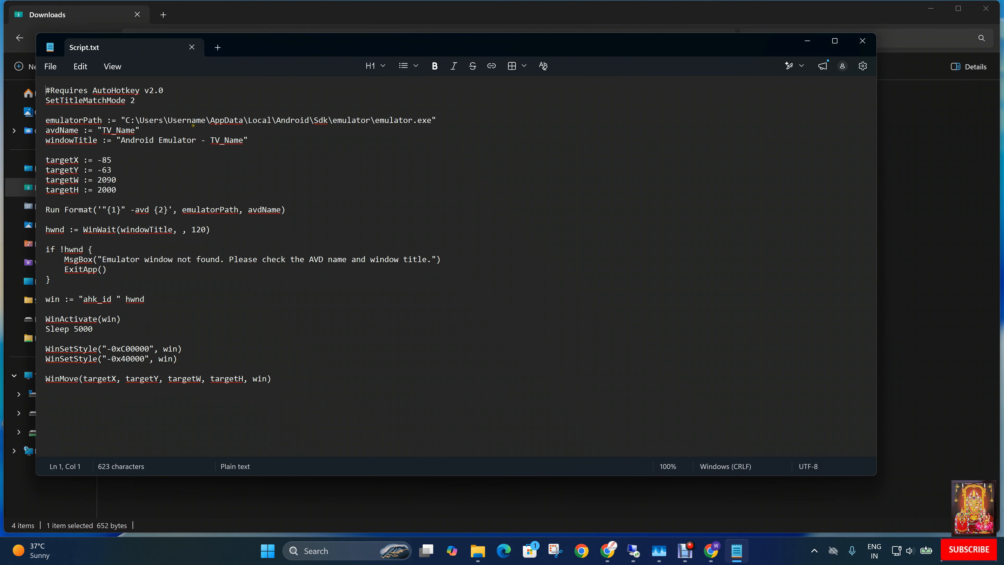
Open the C: drive through the Run dialog and look up the Windows user folder name under Users.
click(272, 555)
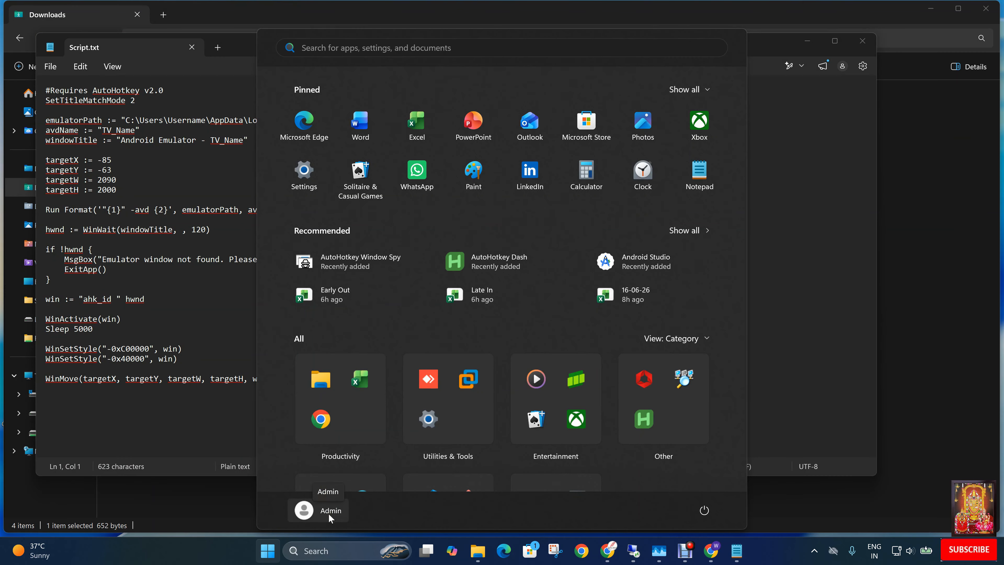
right_click(271, 554)
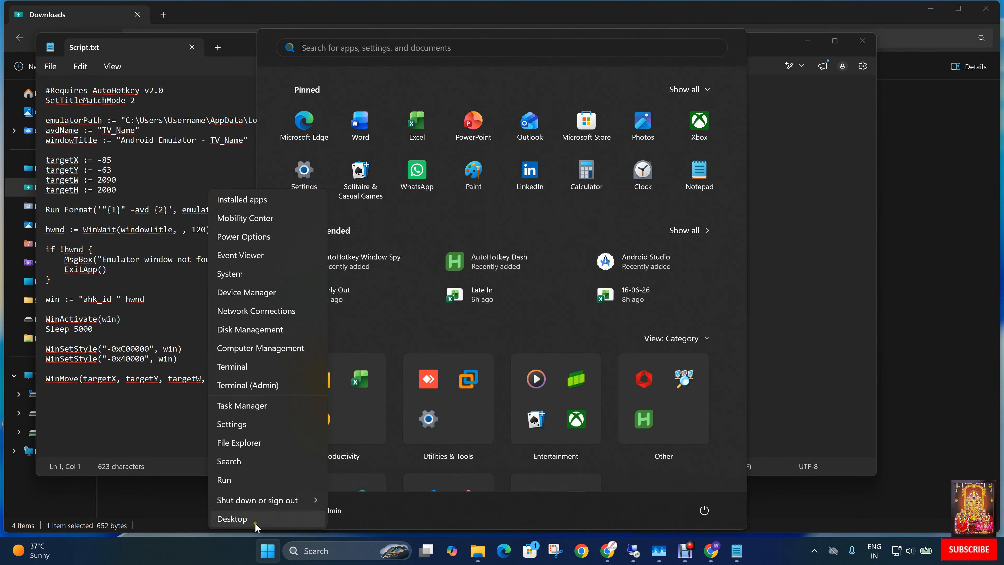
click(224, 479)
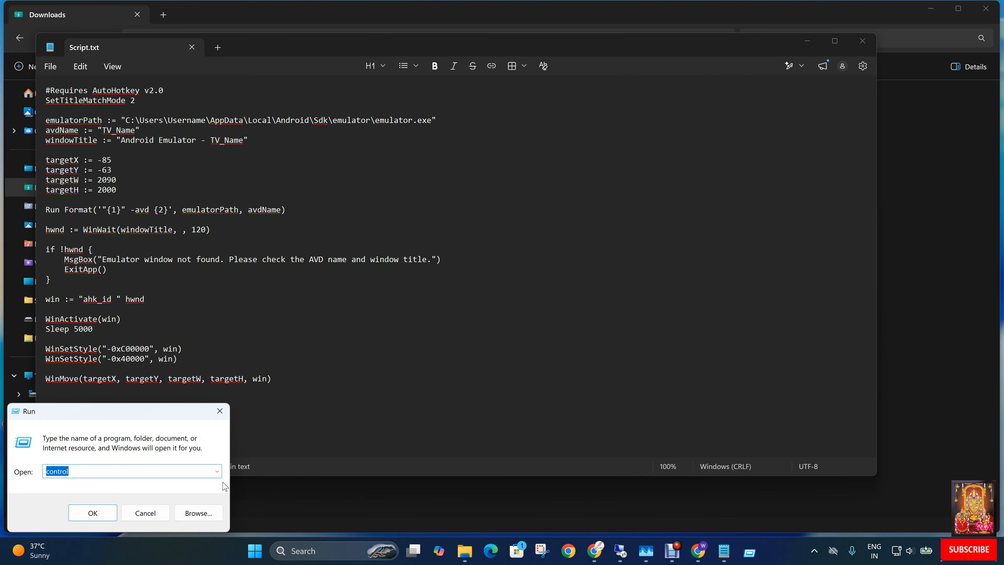
text(c)
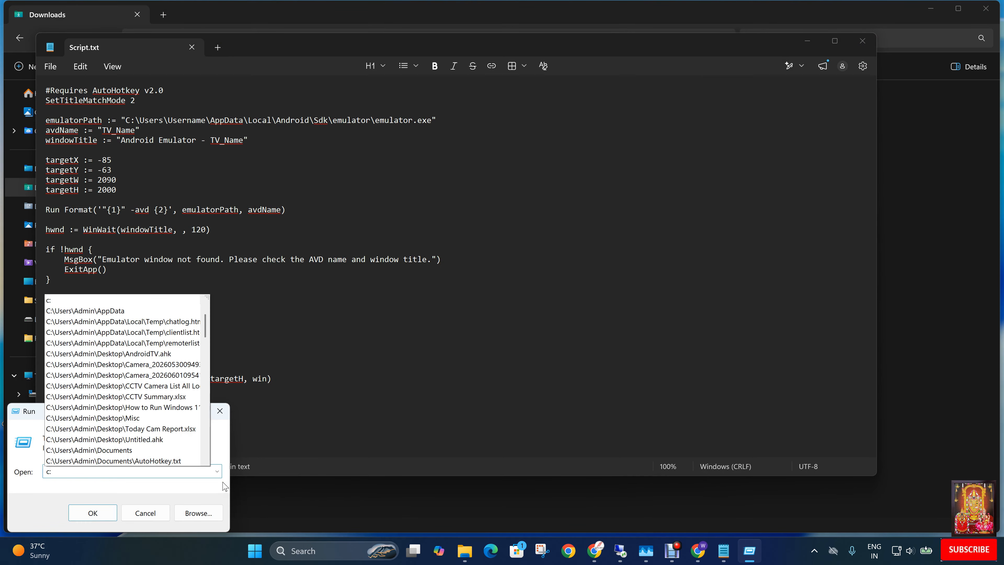
text(:)
key(Return)
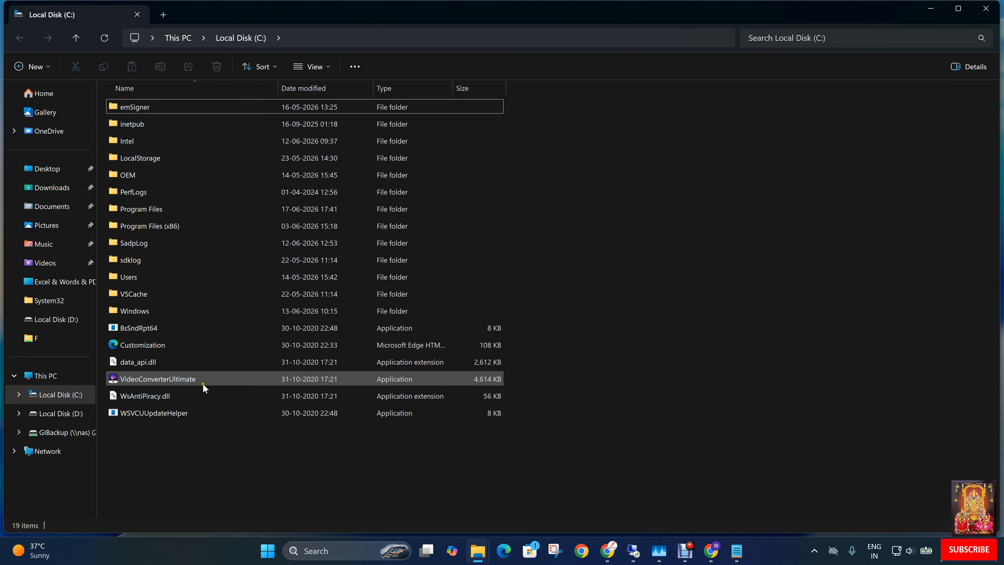
double_click(130, 276)
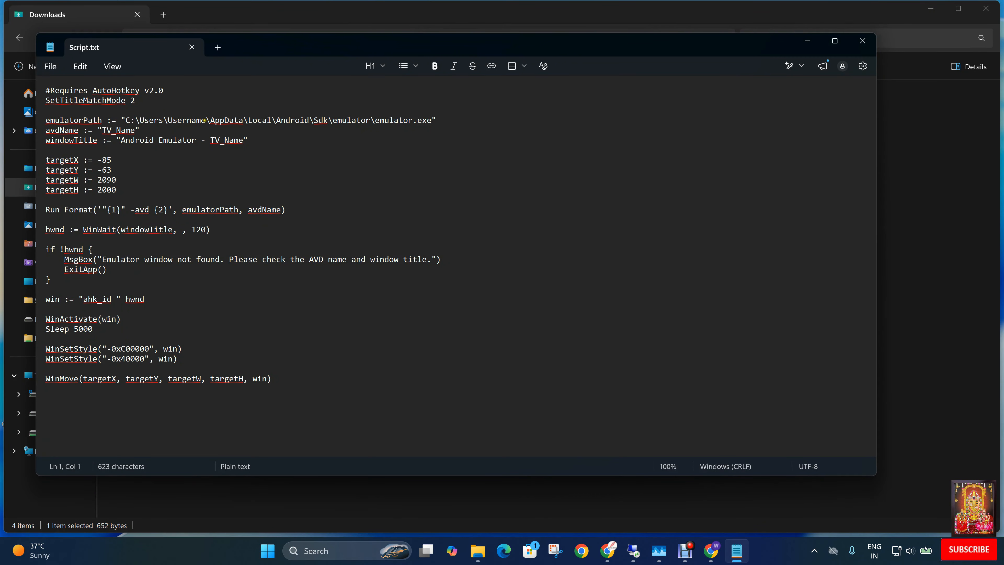
Replace the Username placeholder in the script's emulatorPath line with Admin.
click(205, 120)
key(BackSpace)
key(BackSpace)
key(BackSpace)
key(BackSpace)
key(BackSpace)
key(BackSpace)
key(BackSpace)
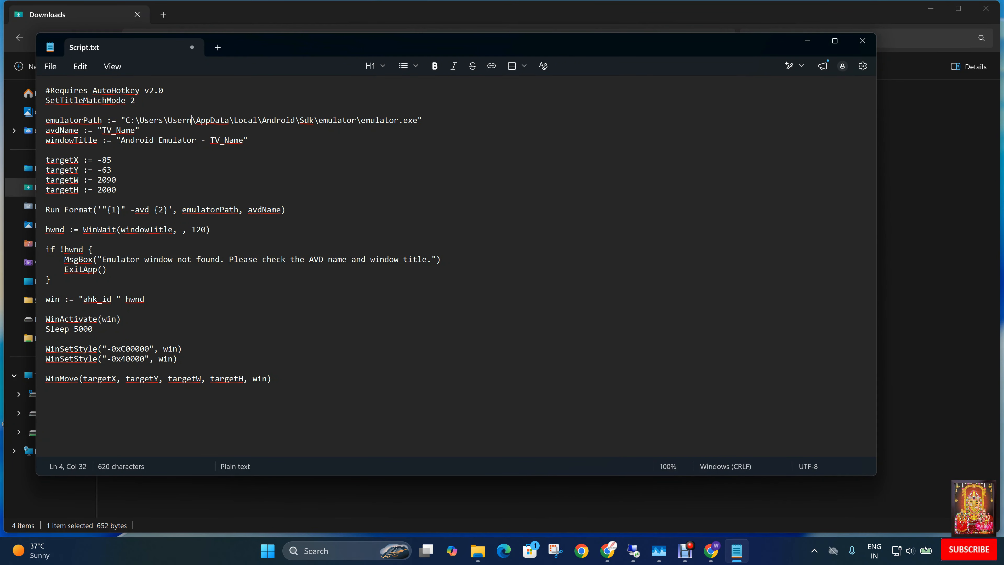
key(BackSpace)
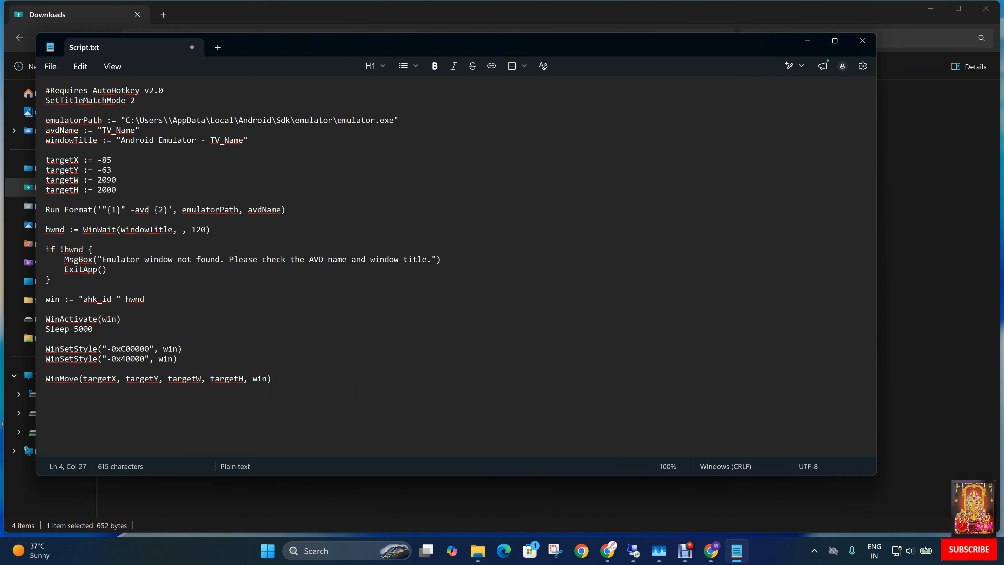
text(Admin)
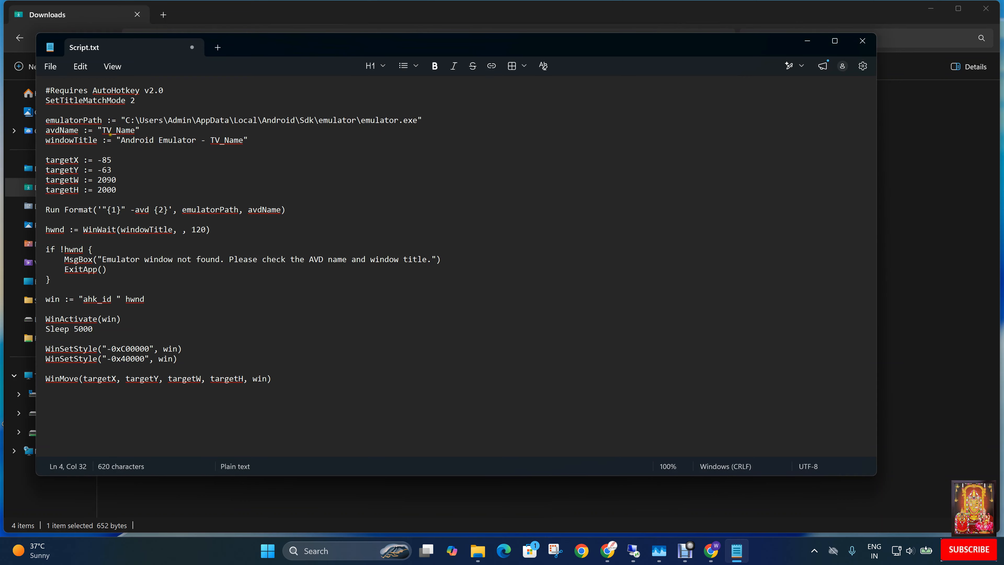
Set avdName to "AndroidTV" and replace the TV_Name placeholder in windowTitle with the copied AndroidTV name.
drag(102, 130, 139, 130)
text(AndroidTV)
drag(102, 131, 138, 130)
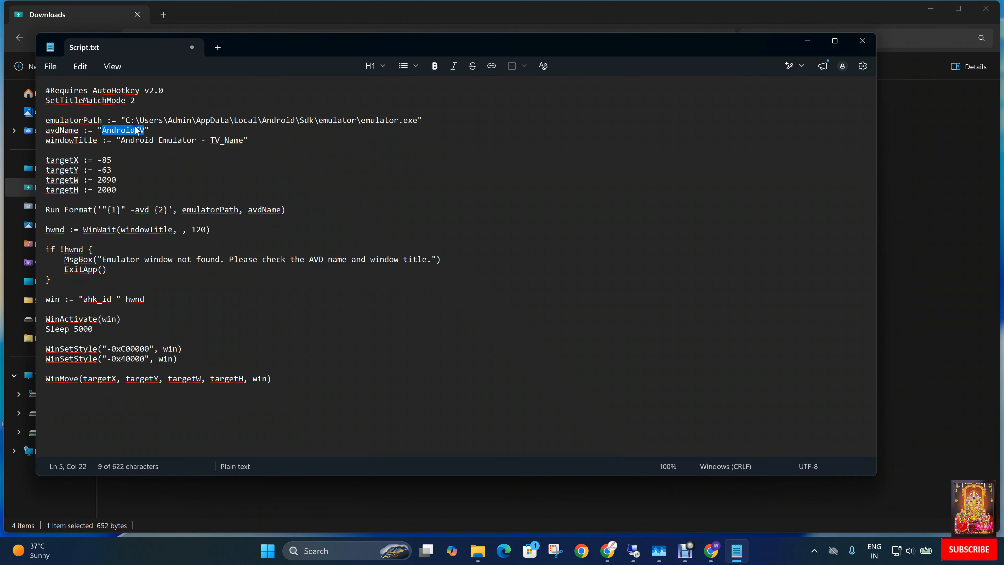
right_click(135, 127)
click(193, 139)
drag(211, 140, 240, 140)
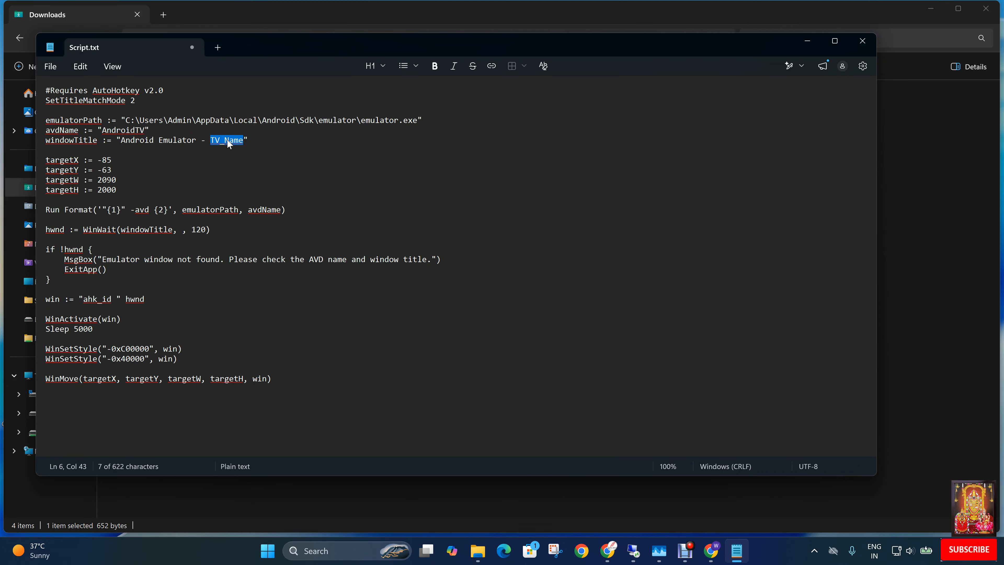
key(ctrl+v)
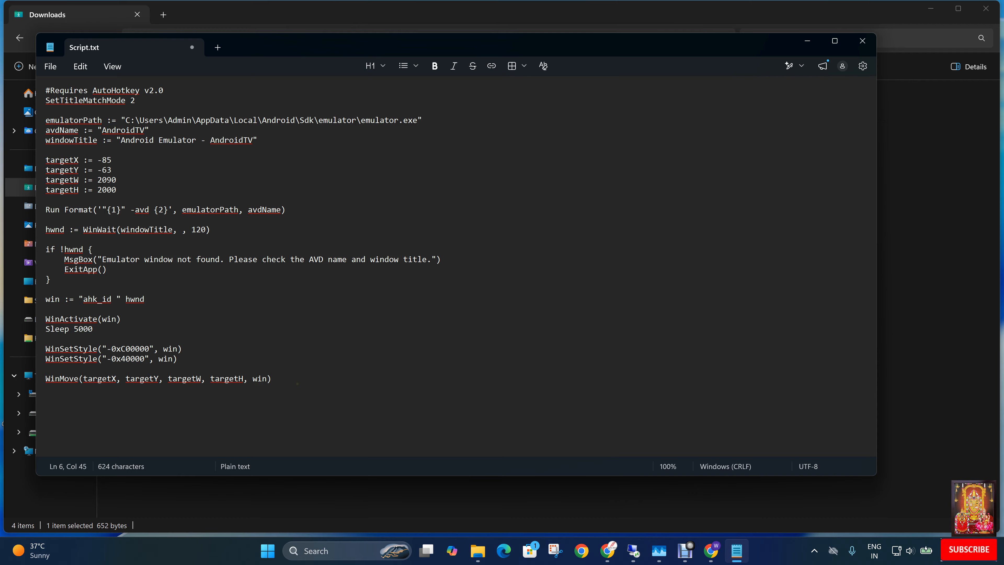
Copy the entire script text, and close both Notepad and the Downloads window.
drag(297, 384, 50, 77)
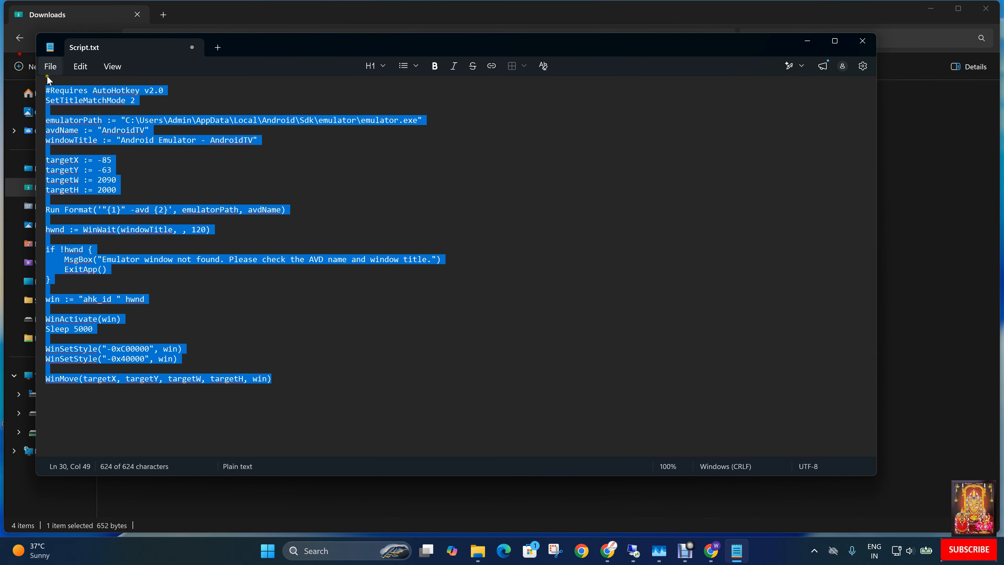
right_click(94, 91)
click(153, 98)
click(862, 41)
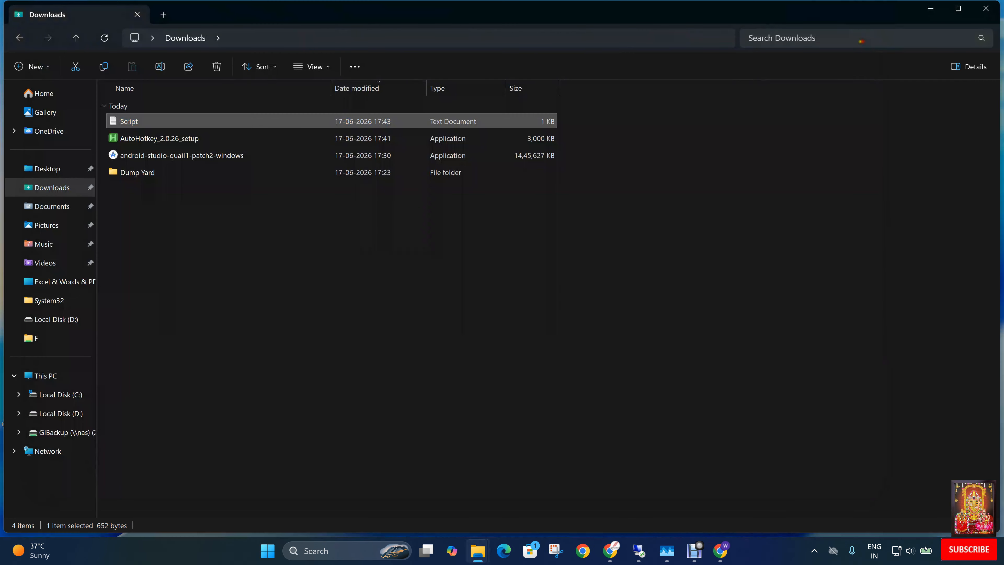
click(986, 8)
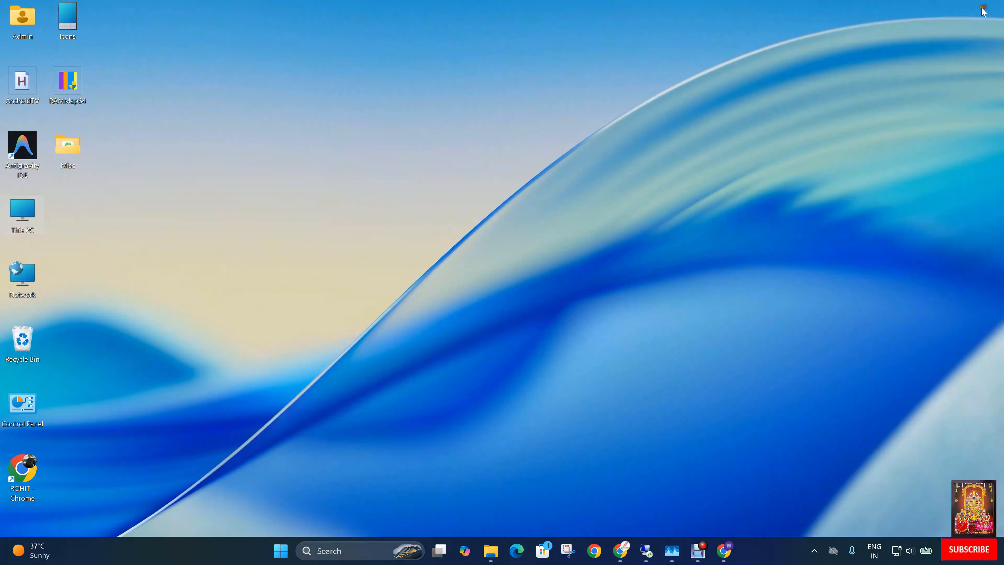
Edit the desktop's AndroidTV script in Notepad, pasting in the copied code and saving the file.
right_click(18, 81)
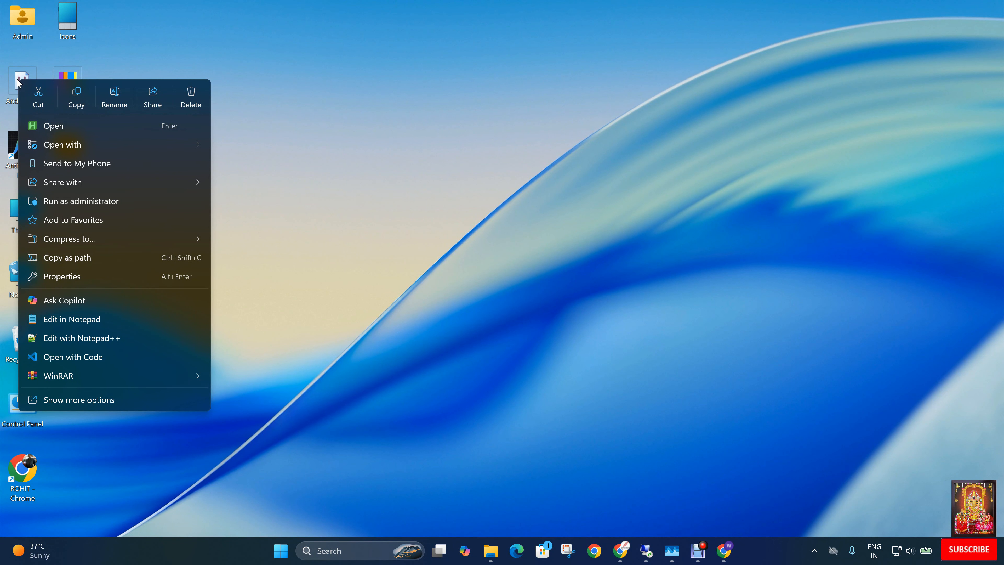
click(81, 319)
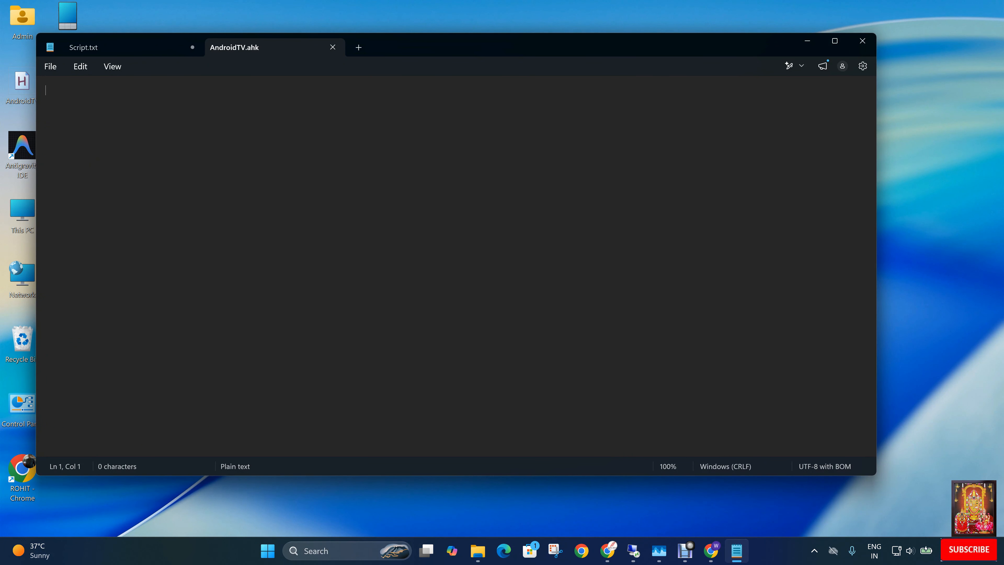
key(ctrl+v)
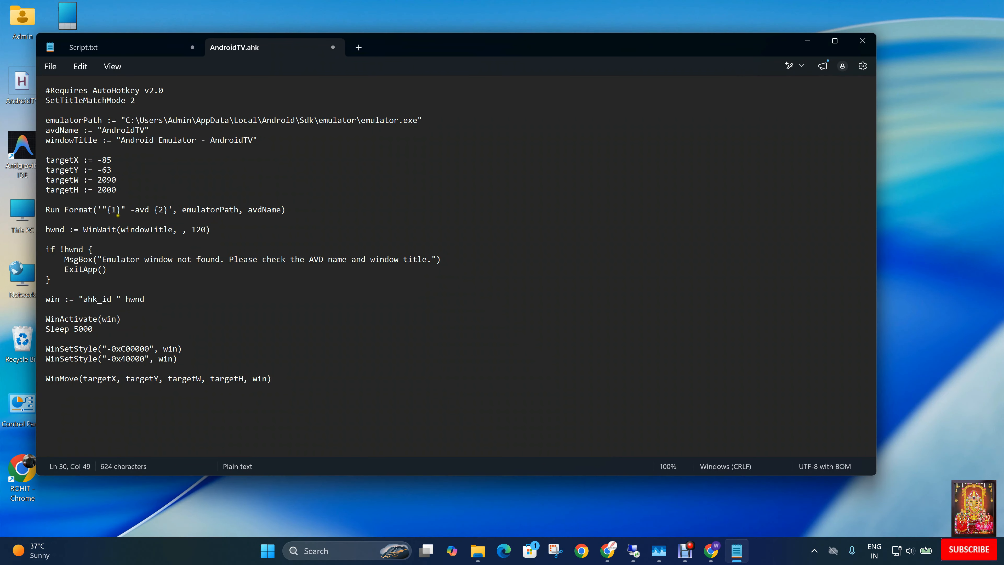
click(50, 66)
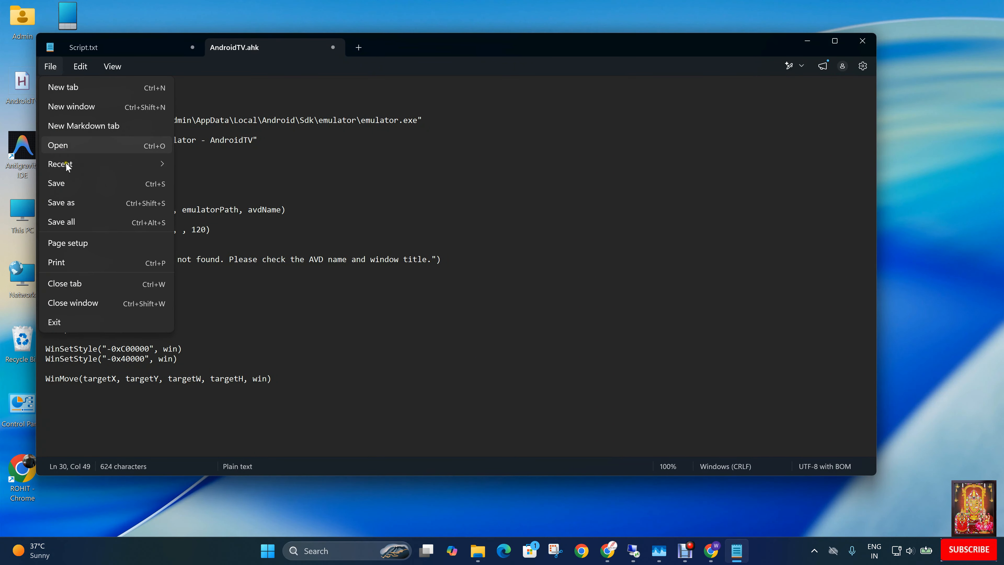
click(61, 184)
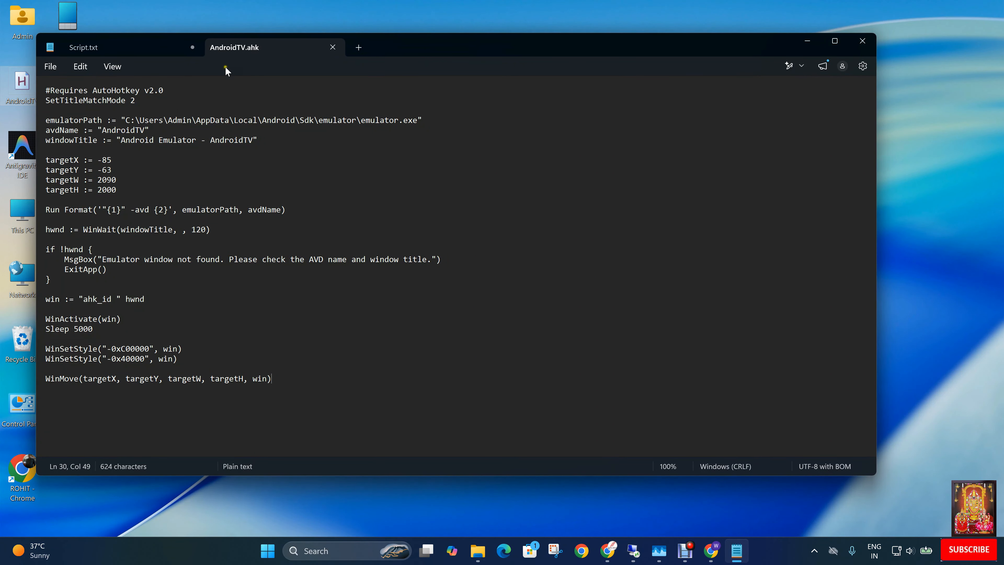
Close AndroidTV.ahk and Script.txt, saving the changes to Script.txt.
click(332, 48)
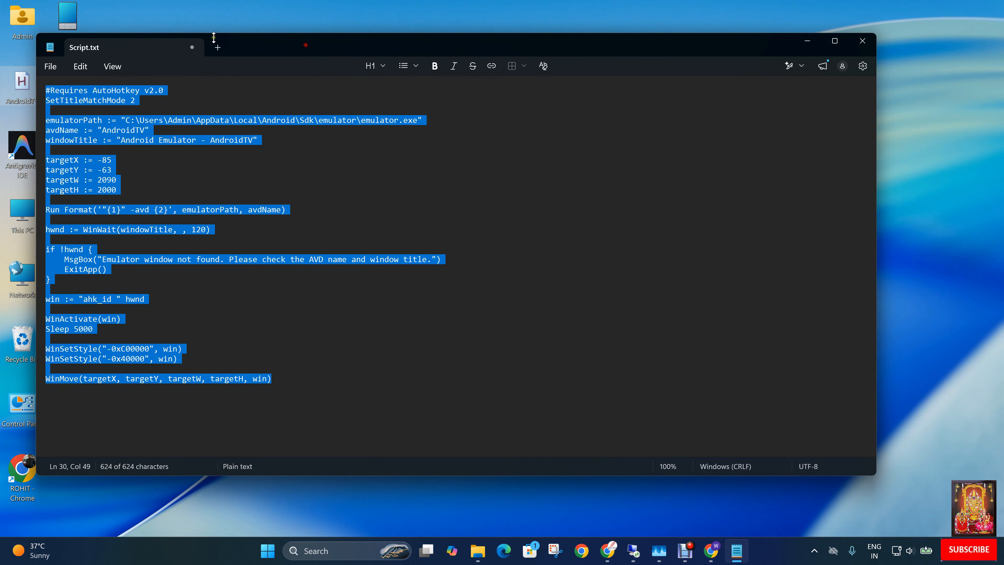
click(192, 47)
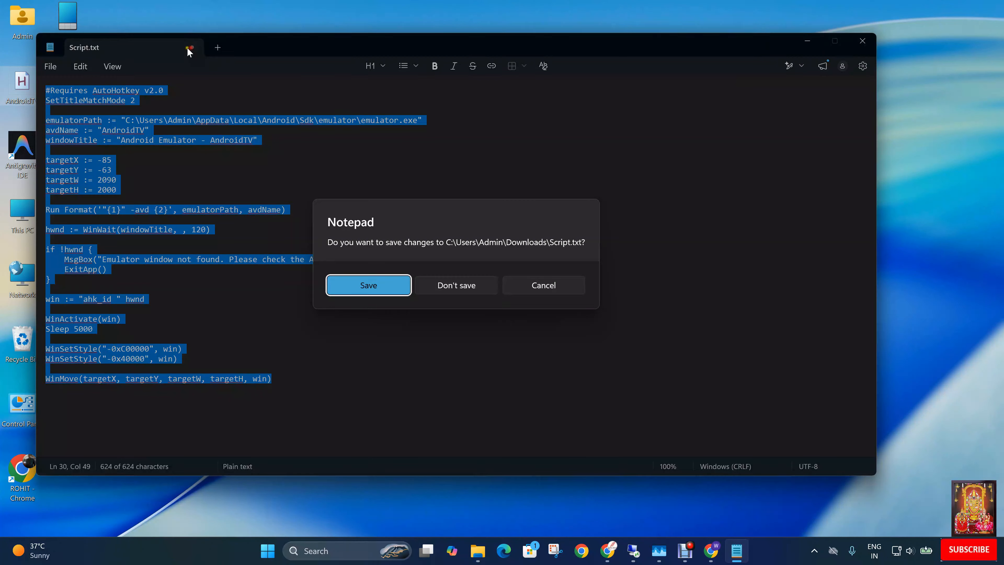
click(350, 291)
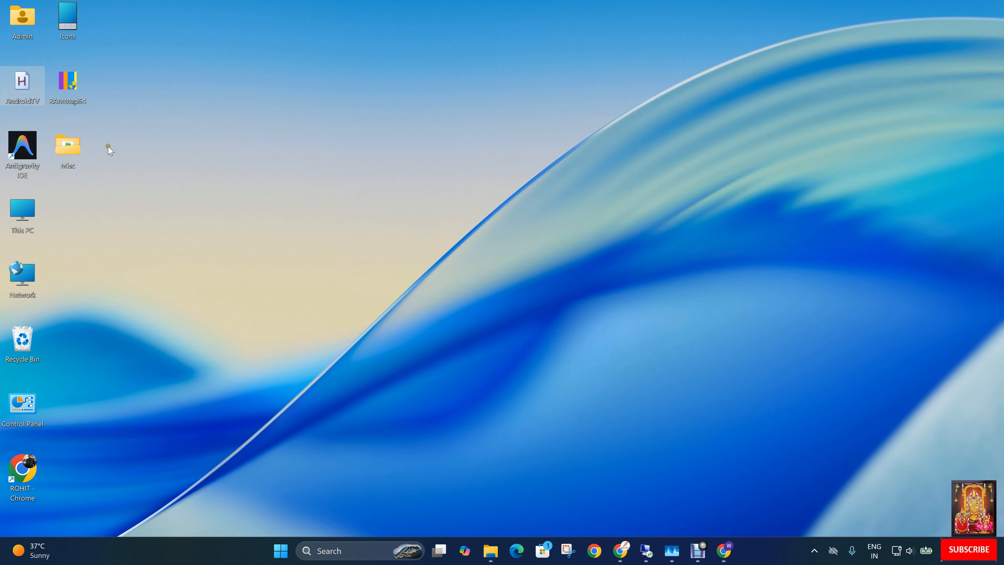
Run the AndroidTV script from the desktop, reposition the emulator window and minimize the console window behind it.
double_click(22, 83)
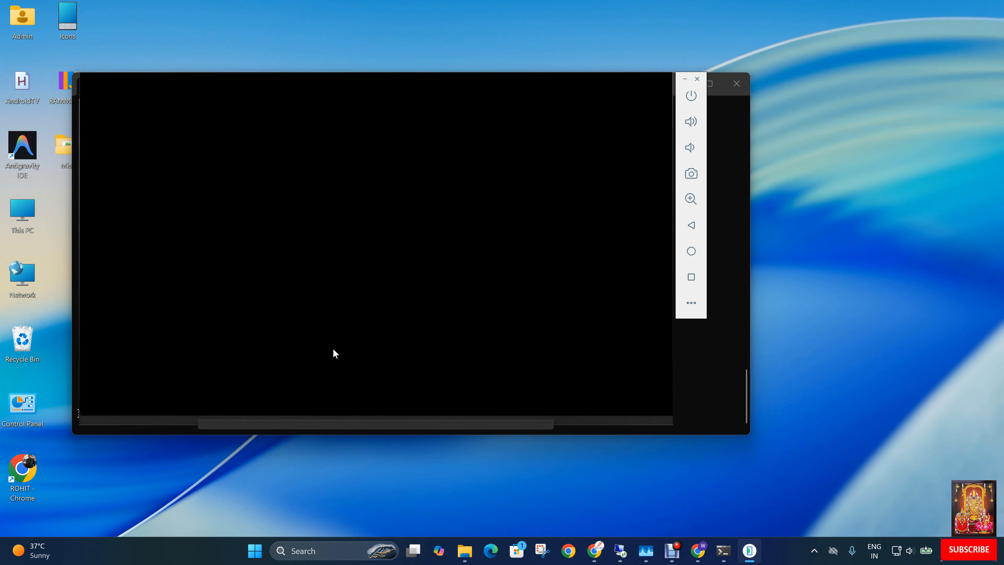
drag(329, 5, 440, 112)
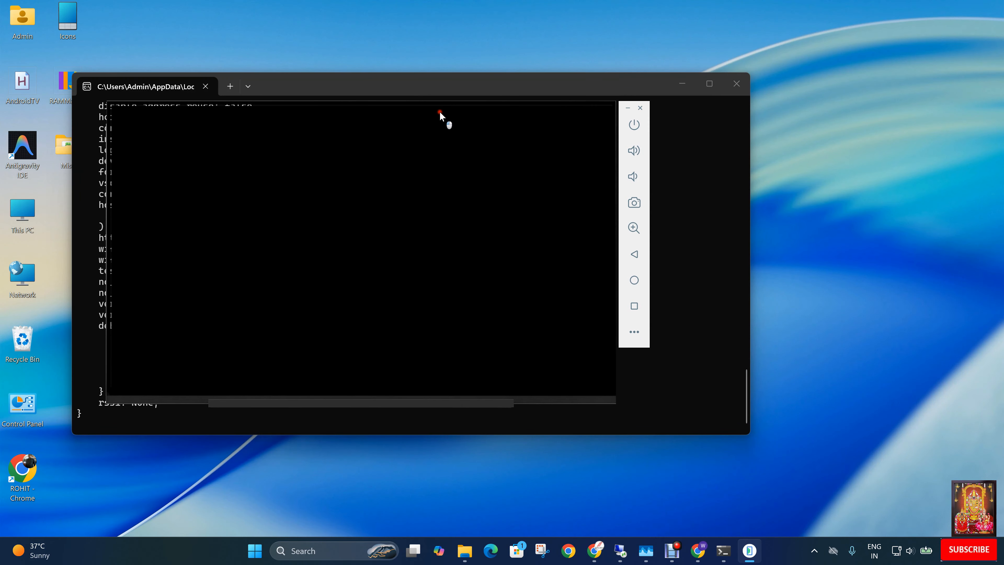
click(682, 83)
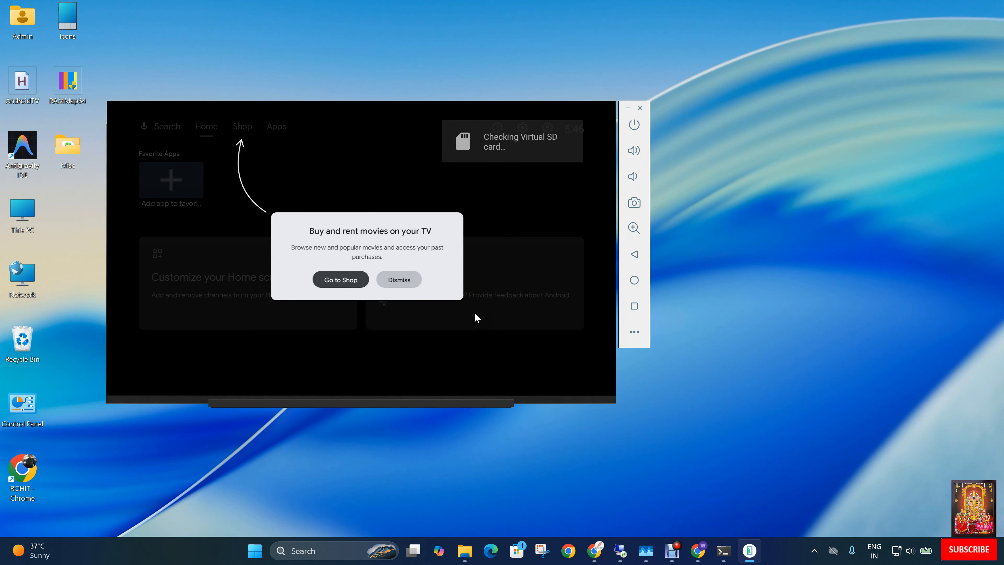
Dismiss the "Buy and rent movies on your TV" prompt and browse the JioHotstar and Top selling movies rows.
key(Right)
key(Return)
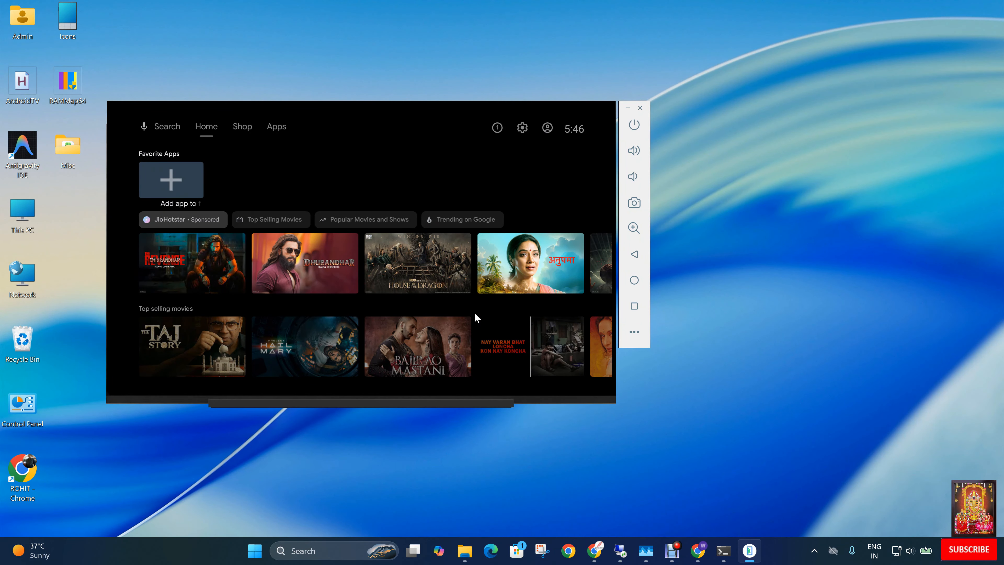
key(Down)
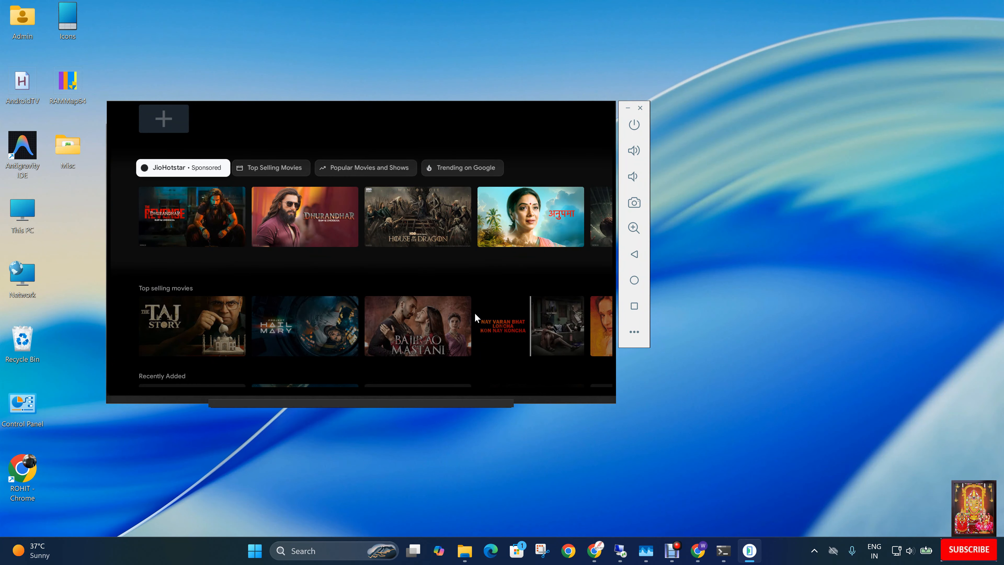
key(Down)
key(Right)
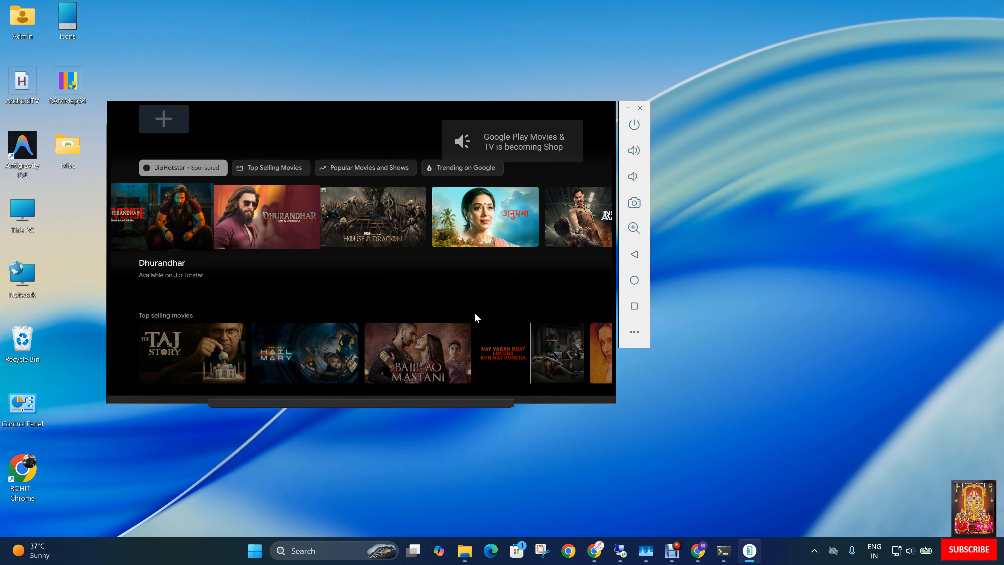
key(Right)
key(Right)
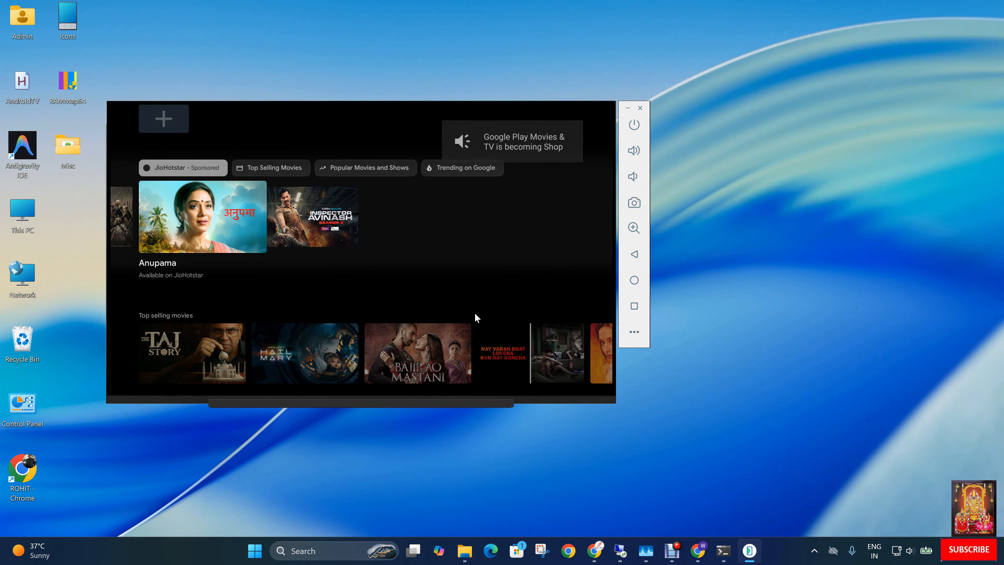
key(Right)
key(Down)
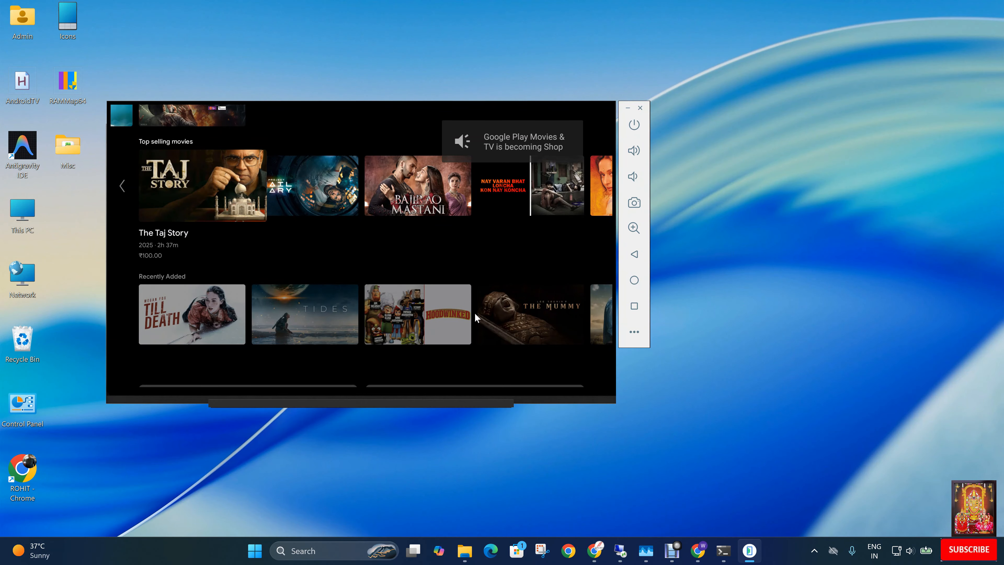